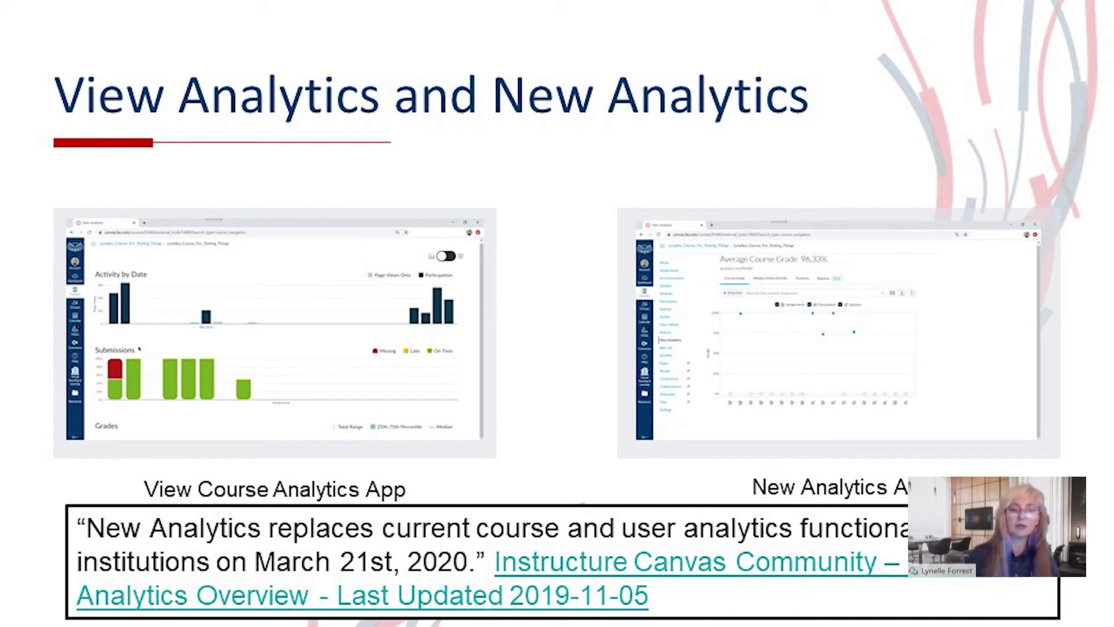
Advance to the slide titled 'The former View Analytics app'
{"action": "key", "text": "Right"}
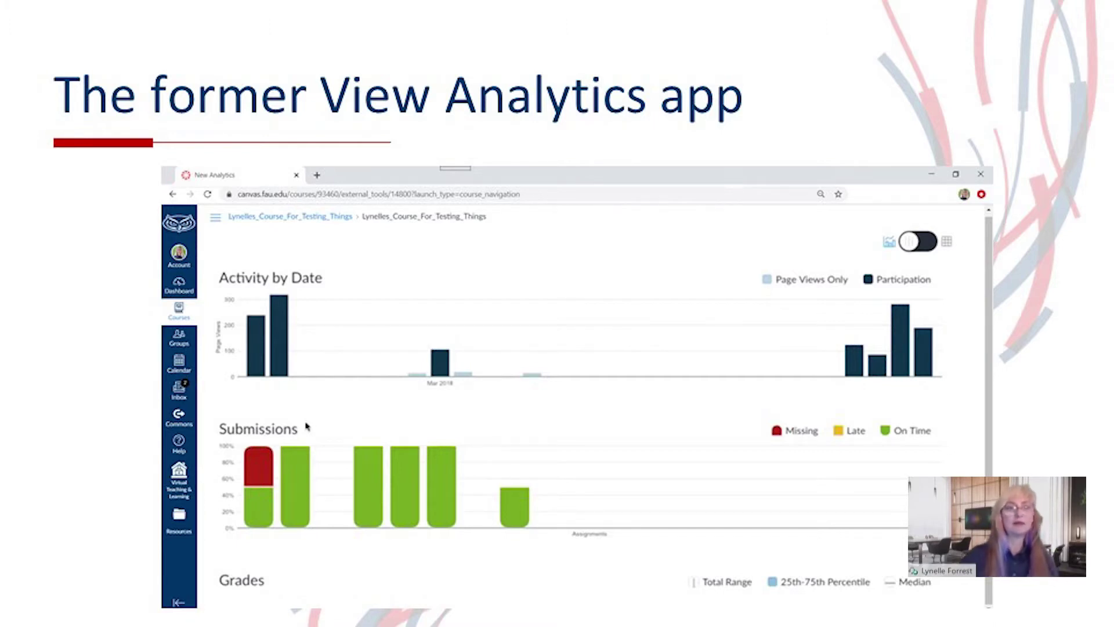
Advance to the slide titled 'The New Analytics app'
{"action": "key", "text": "Right"}
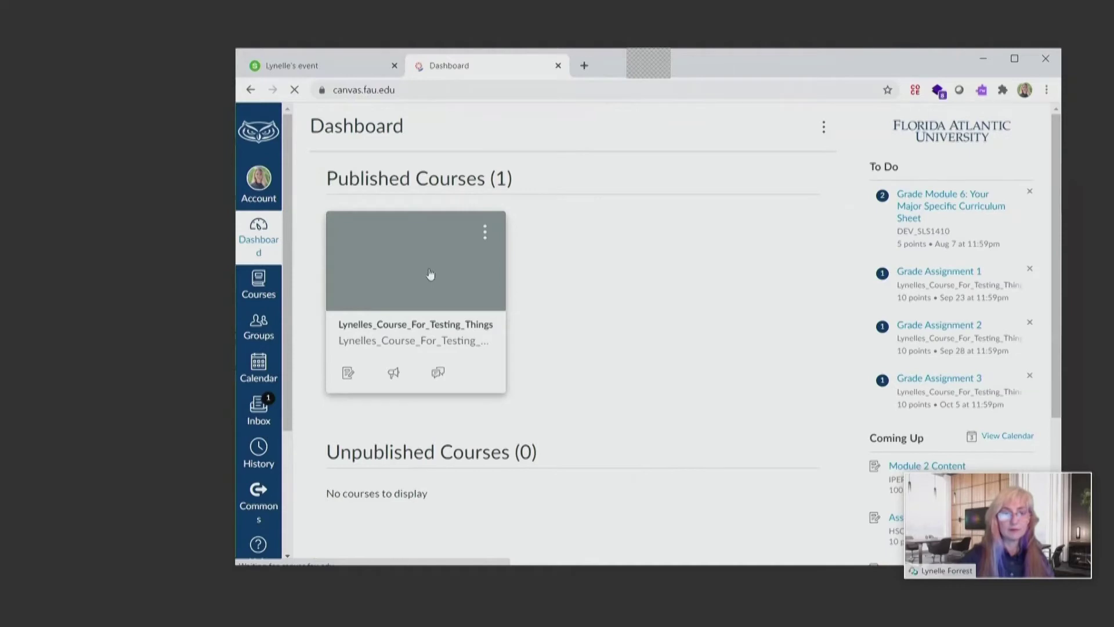
Open the Lynelles_Course_For_Testing_Things course from its Dashboard card
{"action": "left_click", "coordinate": [427, 272]}
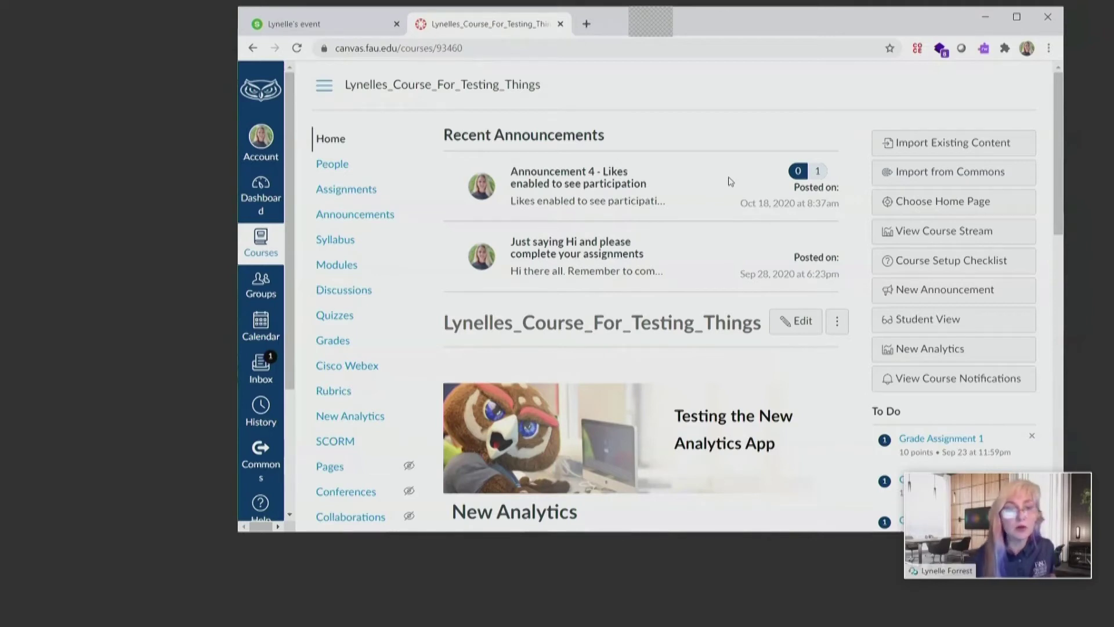
Scroll down the course home page through its announcements and course description
{"action": "scroll", "coordinate": [351, 325], "scroll_direction": "down", "scroll_amount": 2}
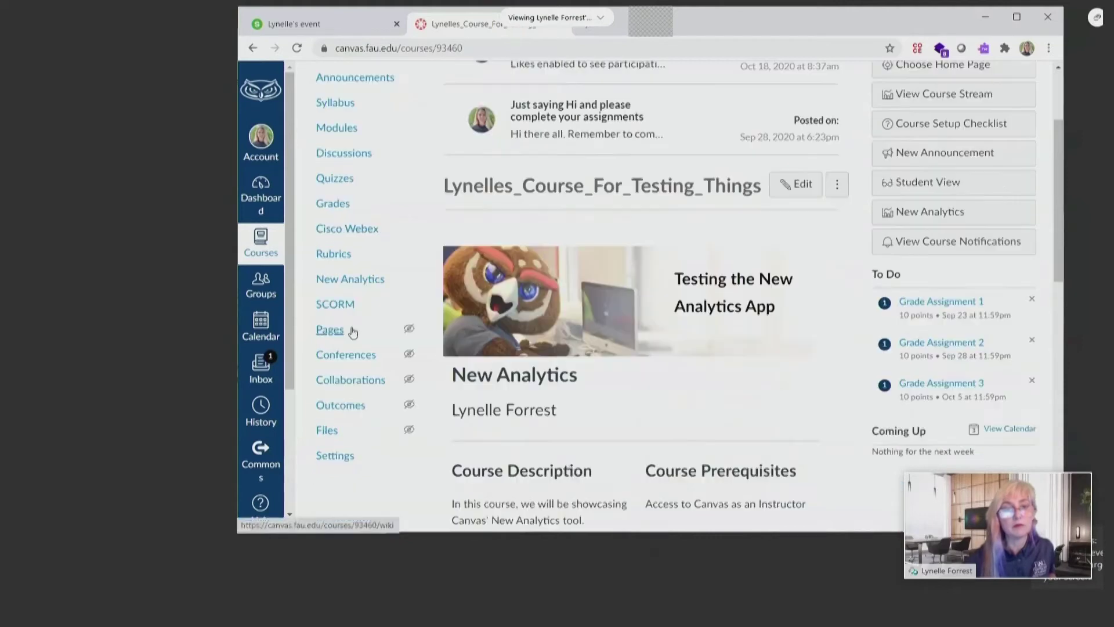
Open New Analytics and show Quiz 1 statistics: 80.0% average, 30.0% low, 100.0% high
{"action": "left_click", "coordinate": [355, 283]}
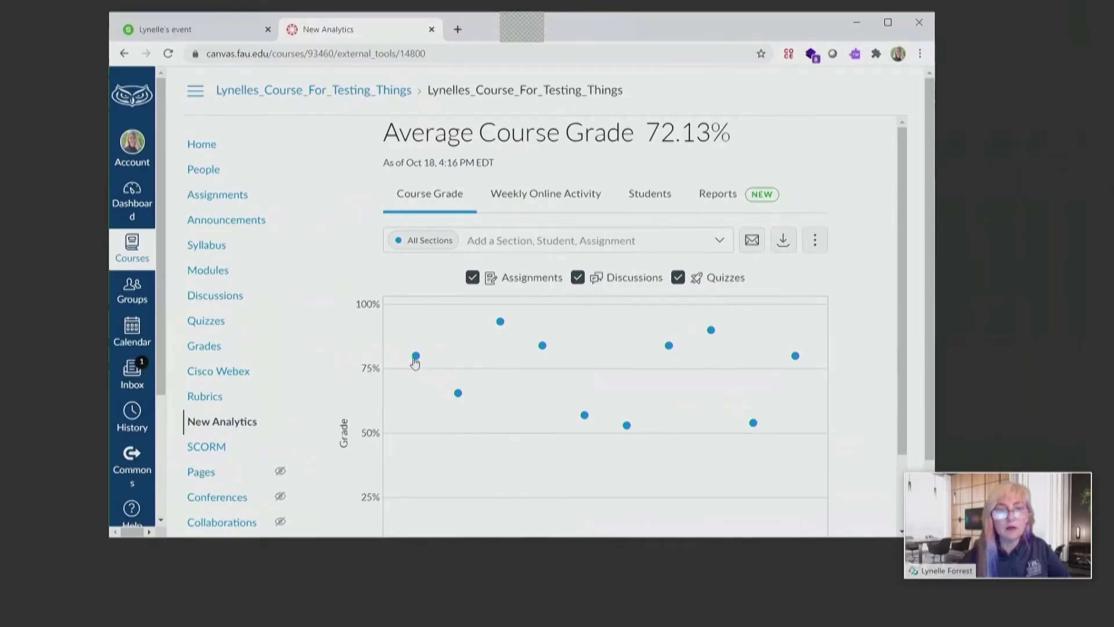
{"action": "mouse_move", "coordinate": [416, 362]}
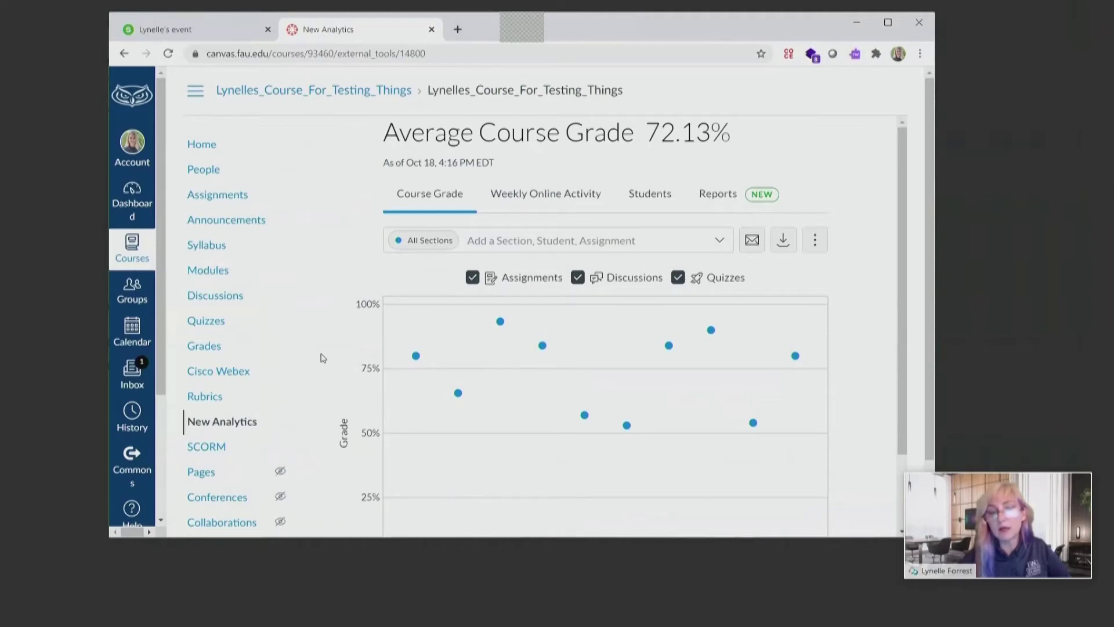
{"action": "left_click", "coordinate": [416, 357]}
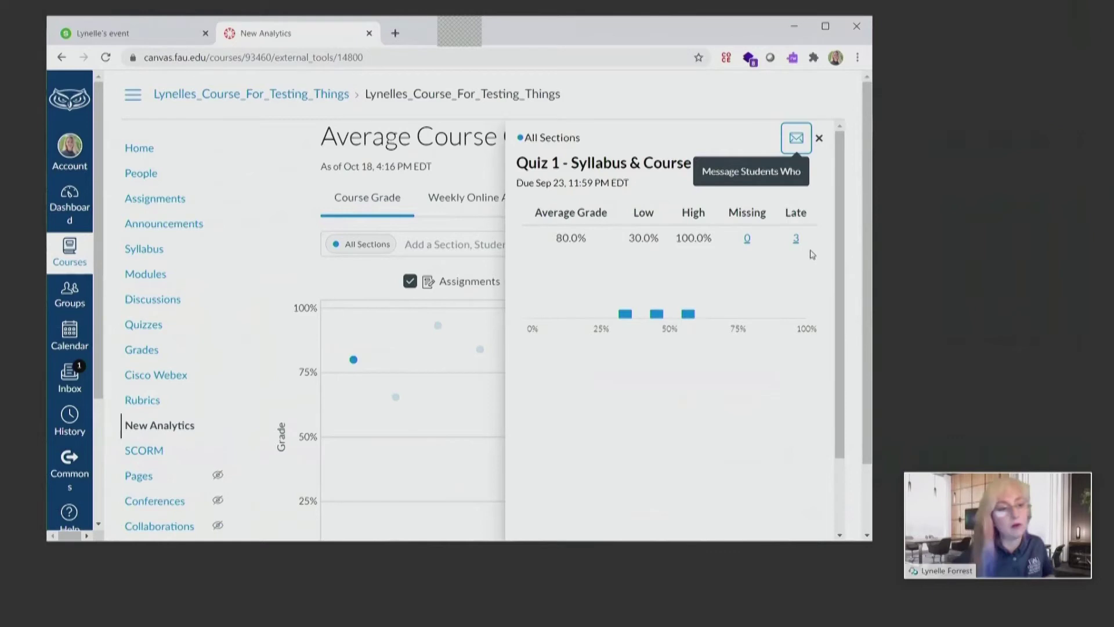
Scroll across the gradebook's assignment columns, then open student Test8 User8's details
{"action": "left_click", "coordinate": [153, 354]}
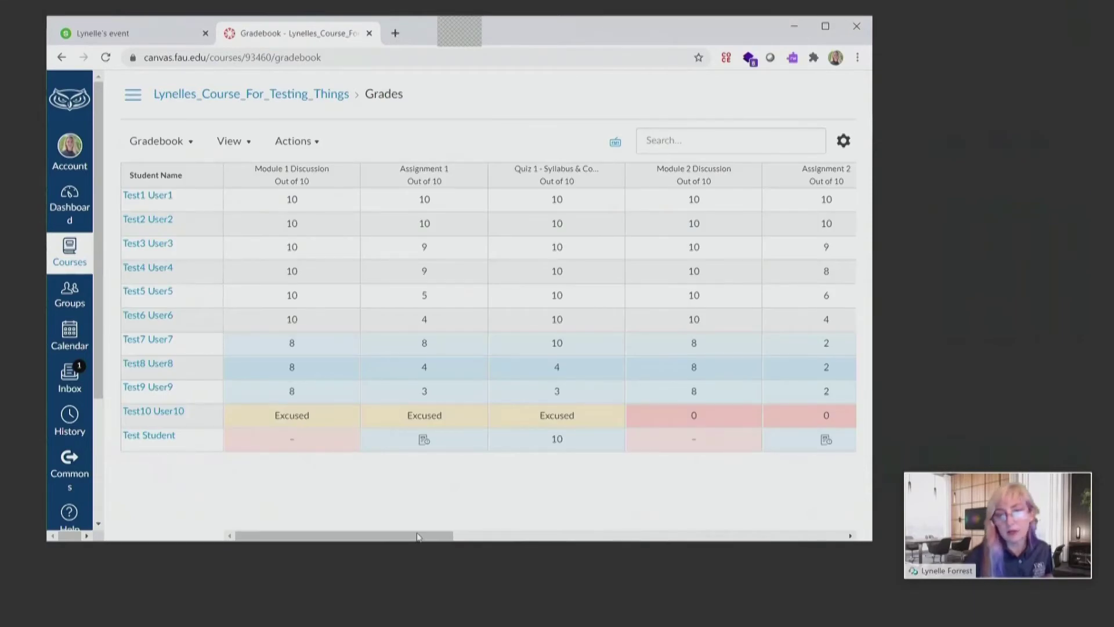
{"action": "left_click_drag", "start_coordinate": [441, 537], "coordinate": [535, 537]}
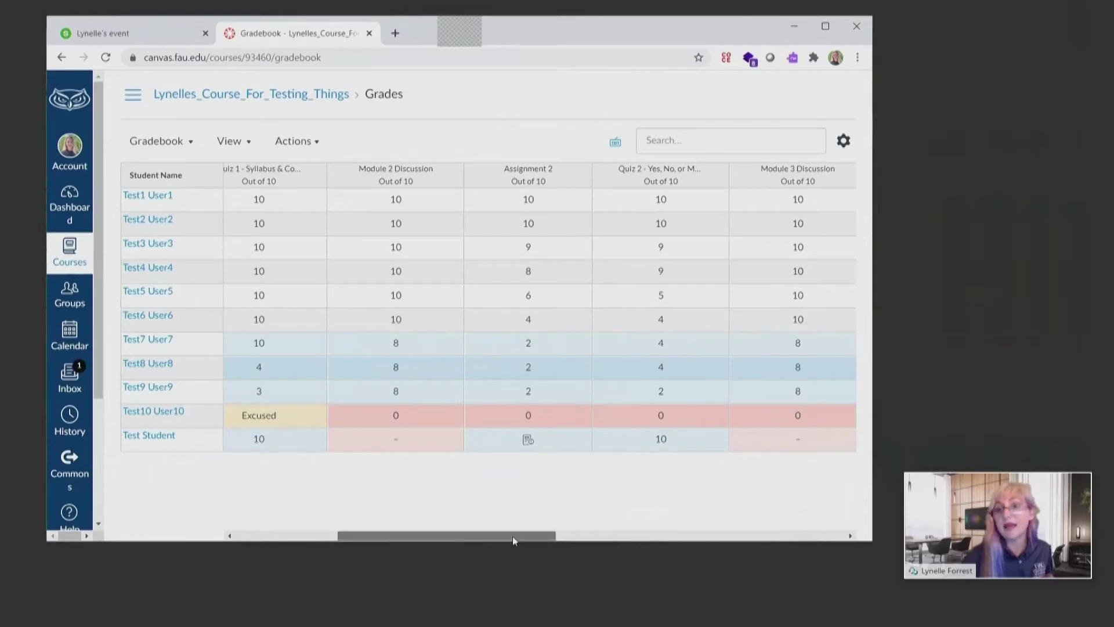
{"action": "left_click_drag", "start_coordinate": [513, 537], "coordinate": [492, 538]}
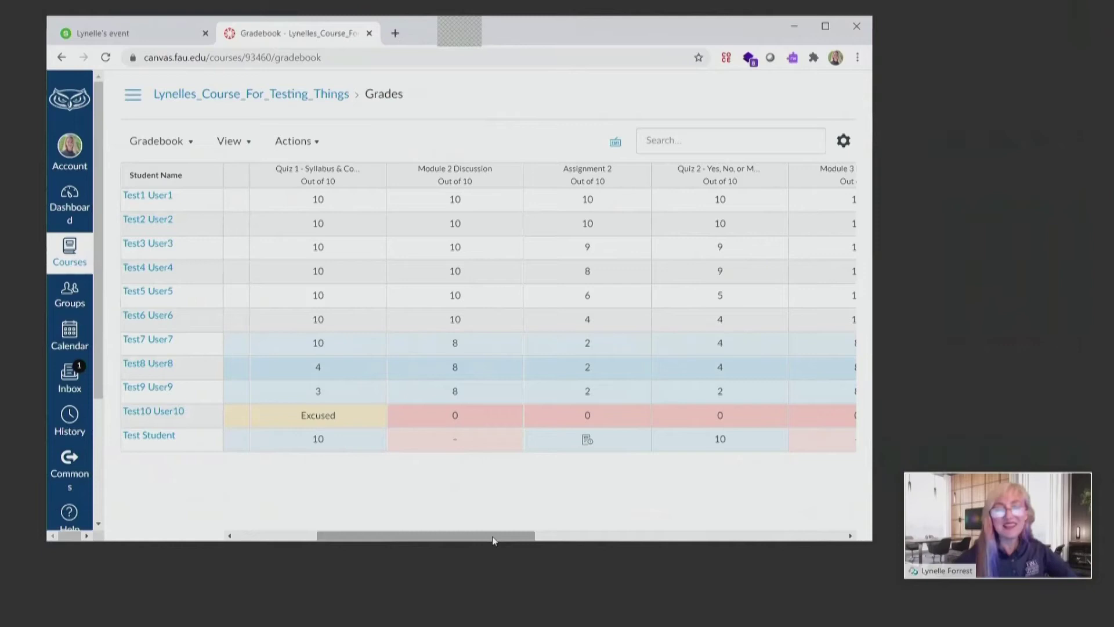
{"action": "left_click_drag", "start_coordinate": [492, 536], "coordinate": [368, 535]}
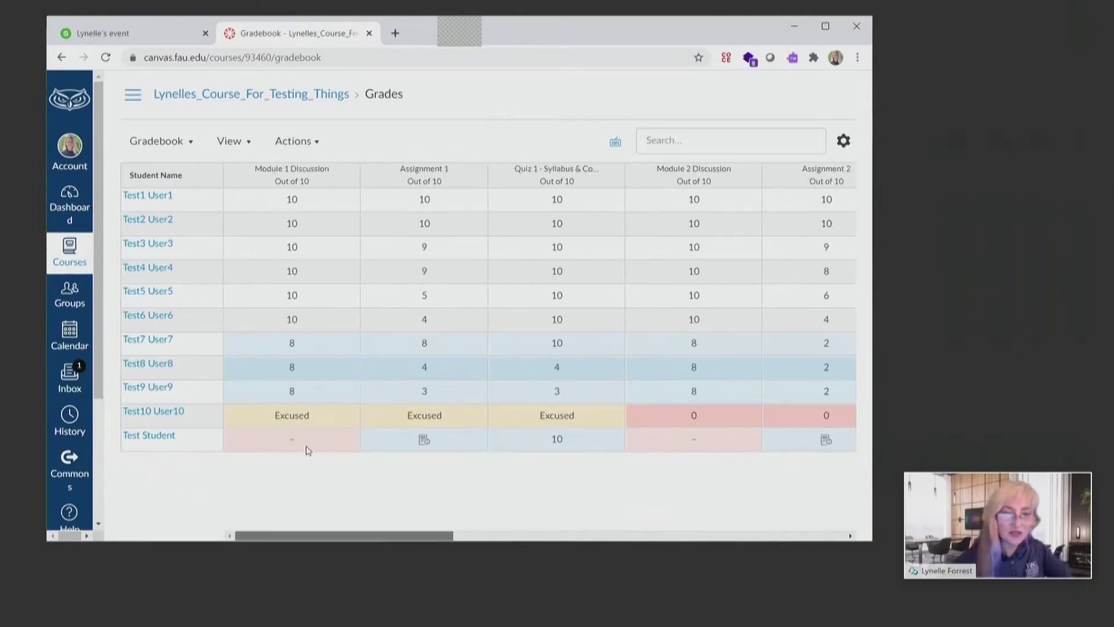
{"action": "scroll", "coordinate": [434, 536], "scroll_direction": "right", "scroll_amount": 5}
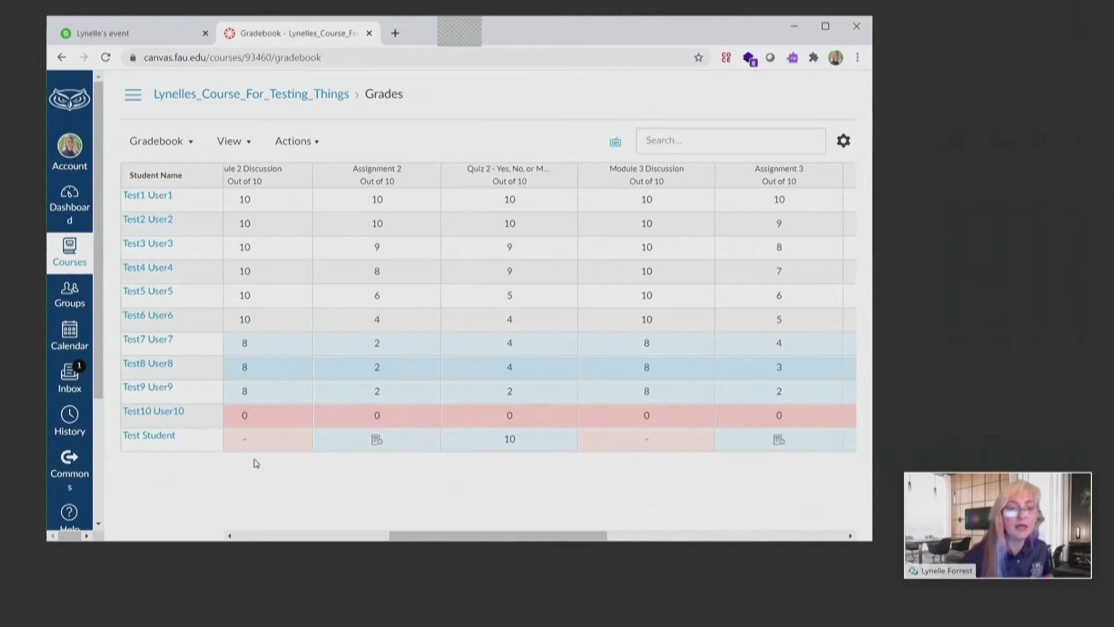
{"action": "left_click", "coordinate": [156, 366]}
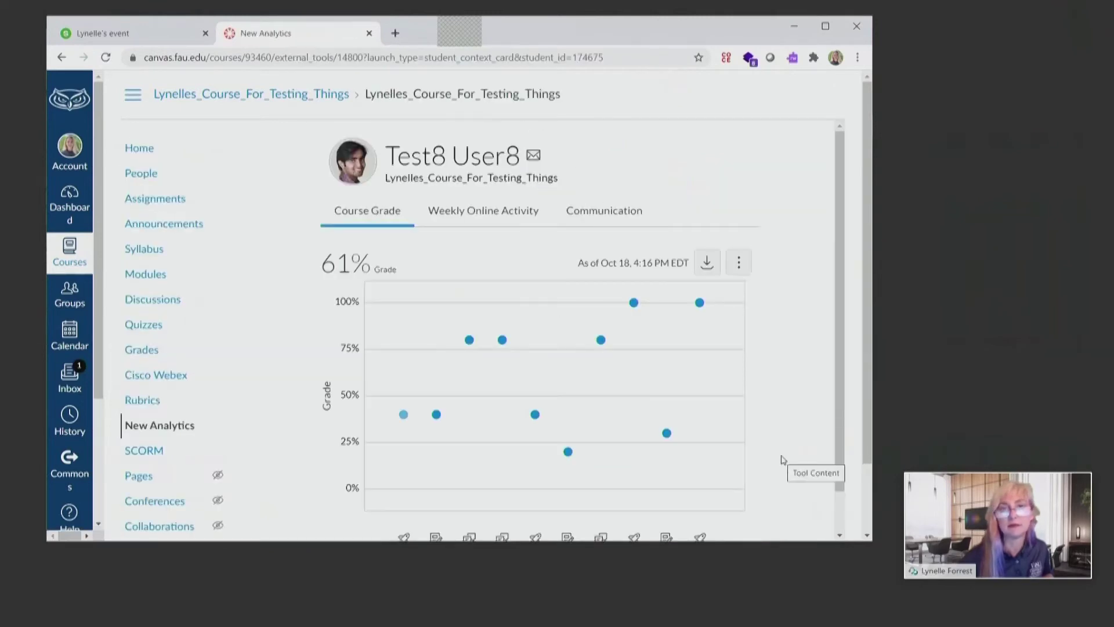
Check Test8 User8's Quiz 1 result (40%, late), then show the weekly online activity
{"action": "mouse_move", "coordinate": [405, 415]}
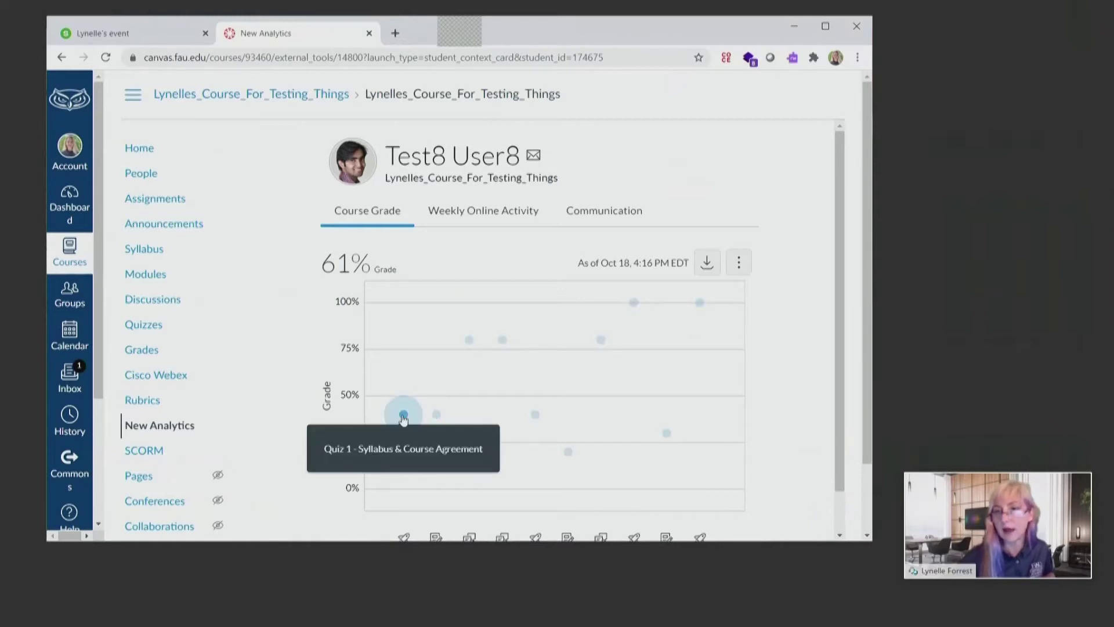
{"action": "left_click", "coordinate": [404, 417]}
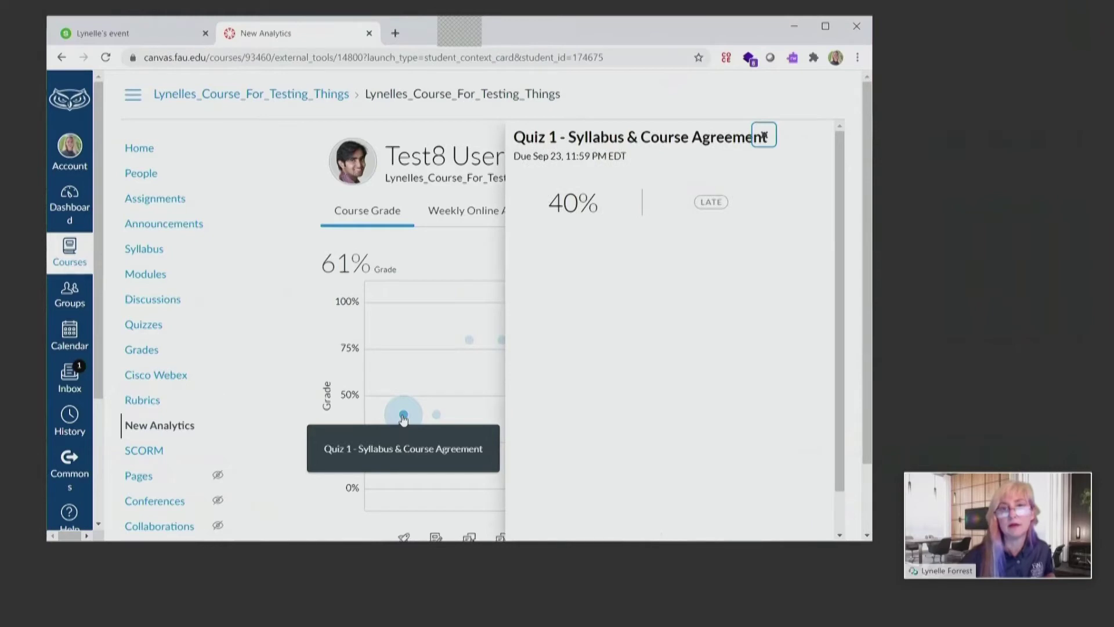
{"action": "left_click", "coordinate": [765, 136]}
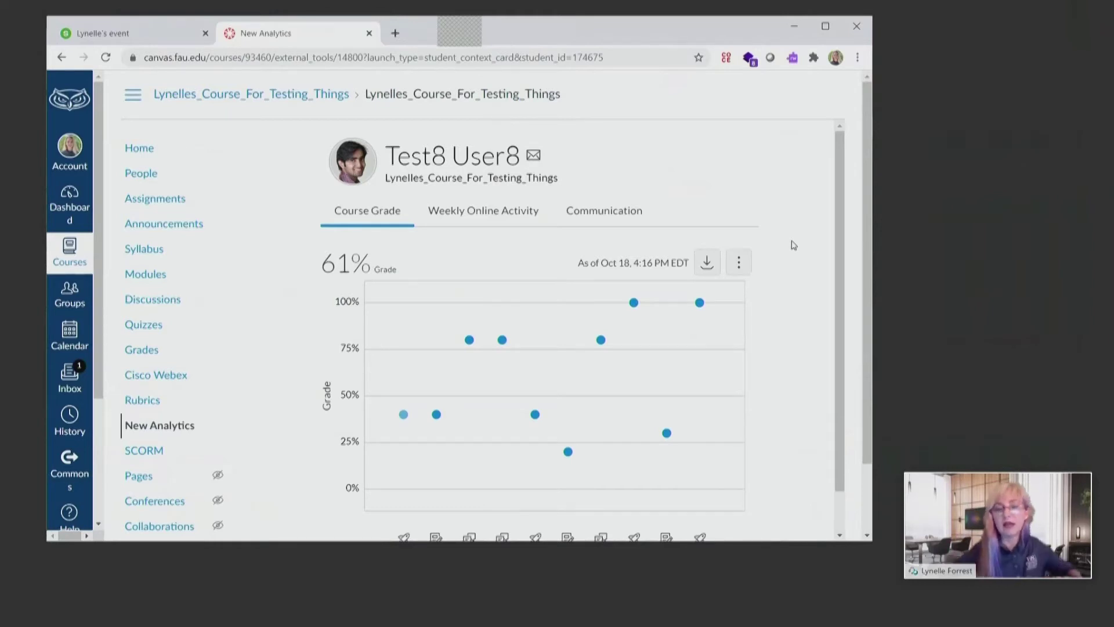
{"action": "left_click", "coordinate": [492, 215]}
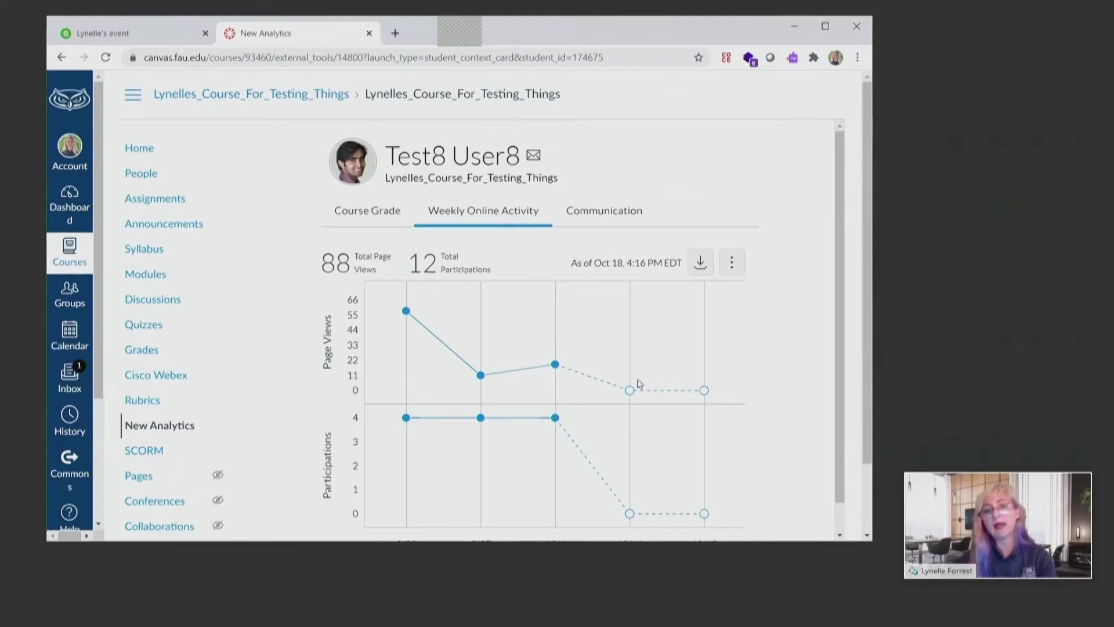
Show Test8 User8's Communication chart: 1 student message and 1 instructor message
{"action": "left_click", "coordinate": [580, 217]}
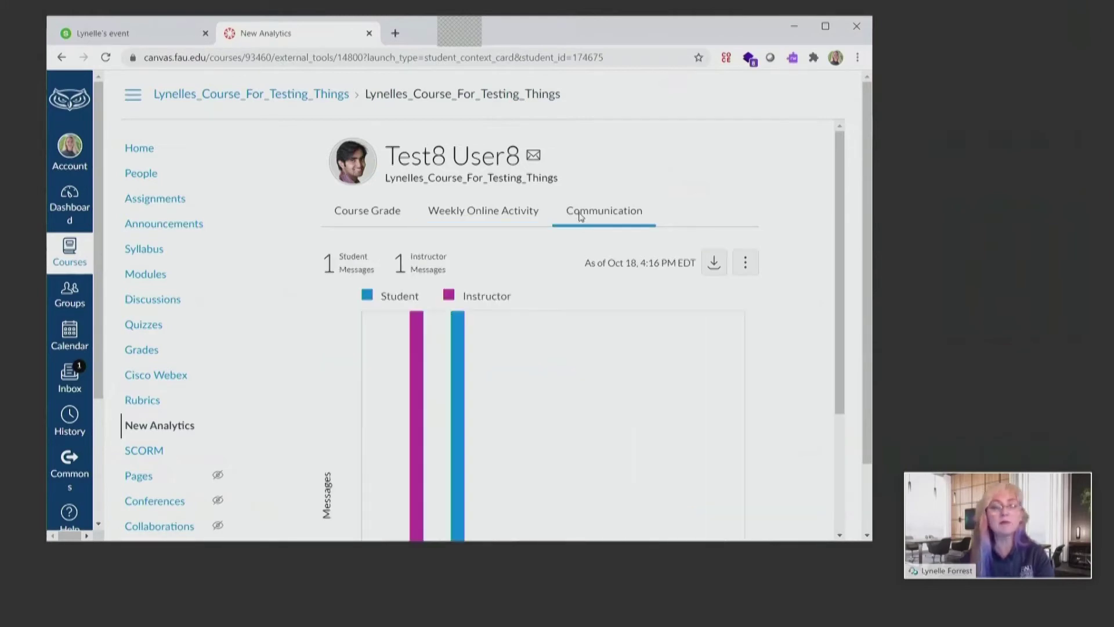
Scroll down to inspect the 9/27 and 10/4 message bars, then scroll back up
{"action": "scroll", "coordinate": [766, 351], "scroll_direction": "down", "scroll_amount": 3}
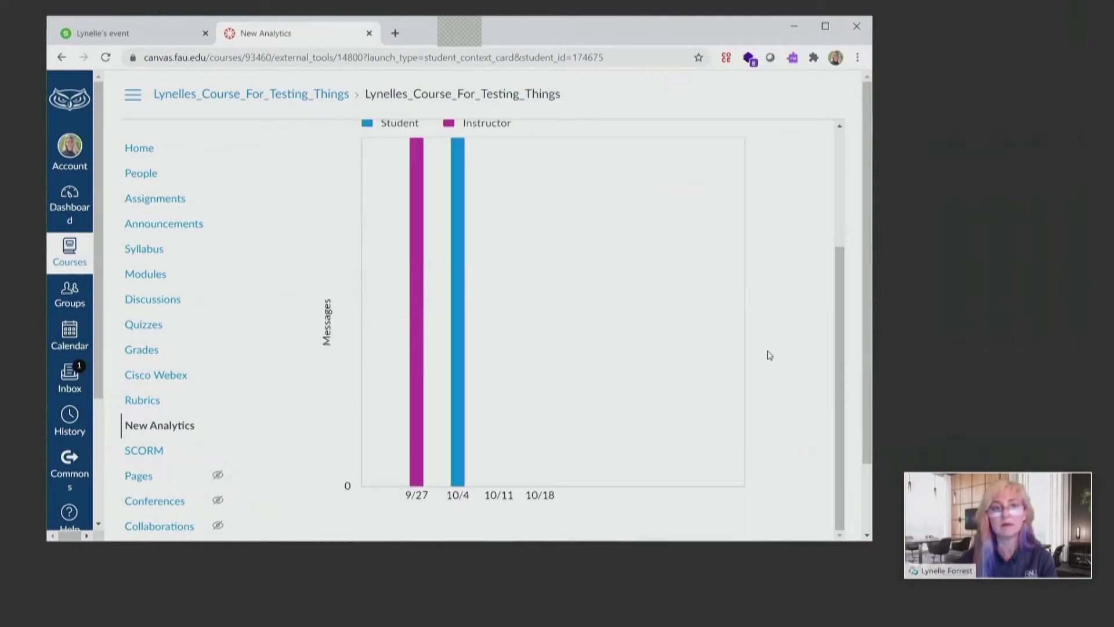
{"action": "mouse_move", "coordinate": [452, 492]}
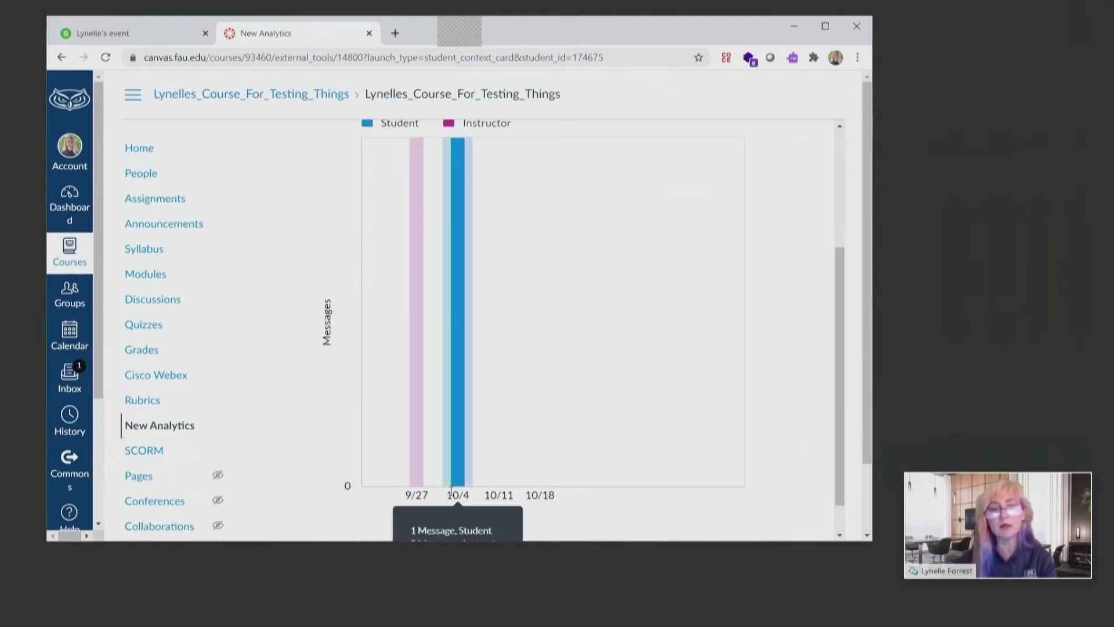
{"action": "mouse_move", "coordinate": [409, 452]}
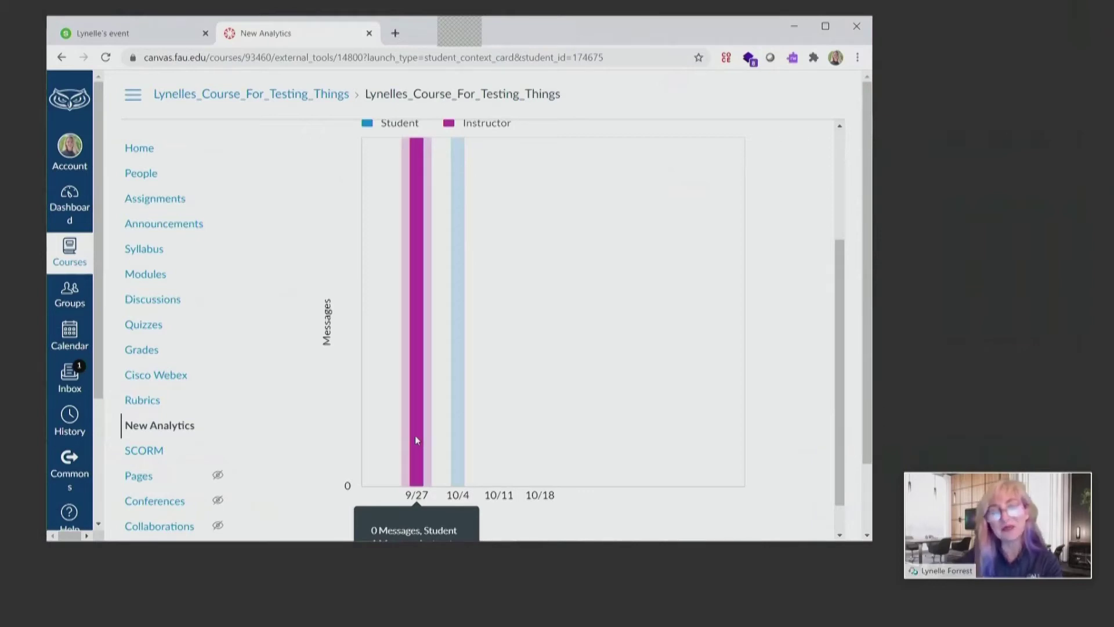
{"action": "mouse_move", "coordinate": [463, 444]}
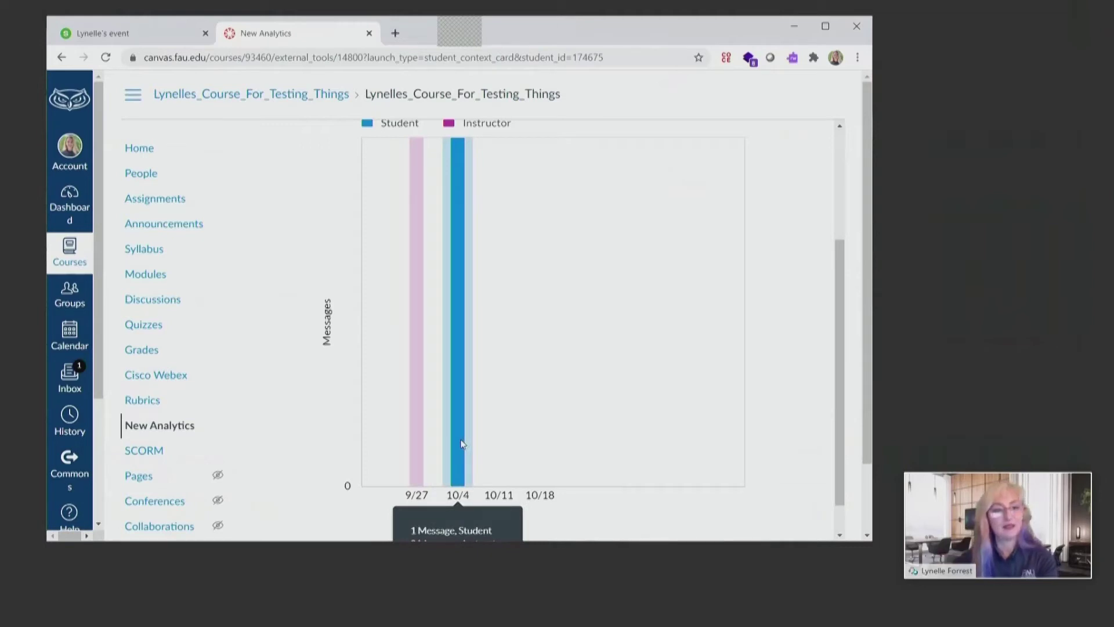
{"action": "scroll", "coordinate": [777, 434], "scroll_direction": "up", "scroll_amount": 3}
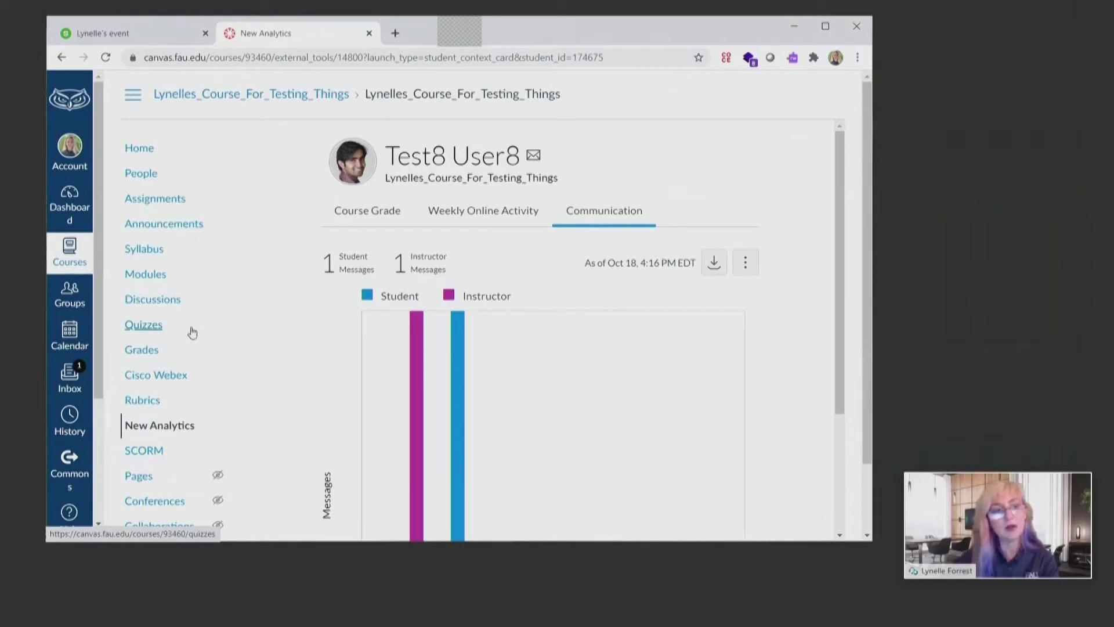
Leave the student view and reopen course-wide New Analytics with its 72.13% average grade
{"action": "left_click", "coordinate": [147, 354]}
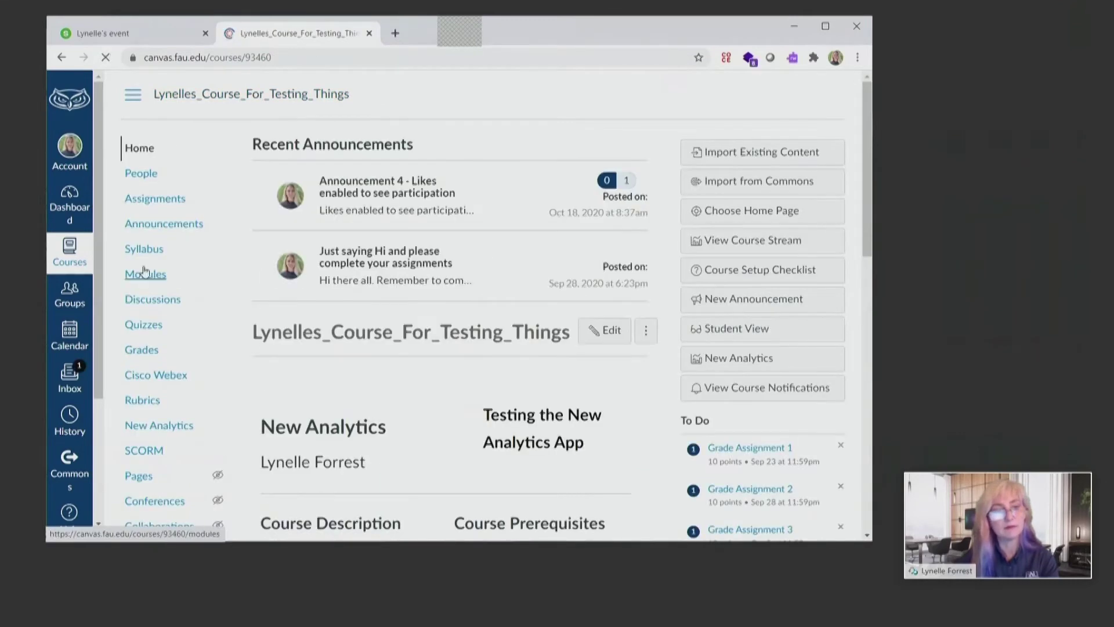
{"action": "left_click", "coordinate": [160, 424]}
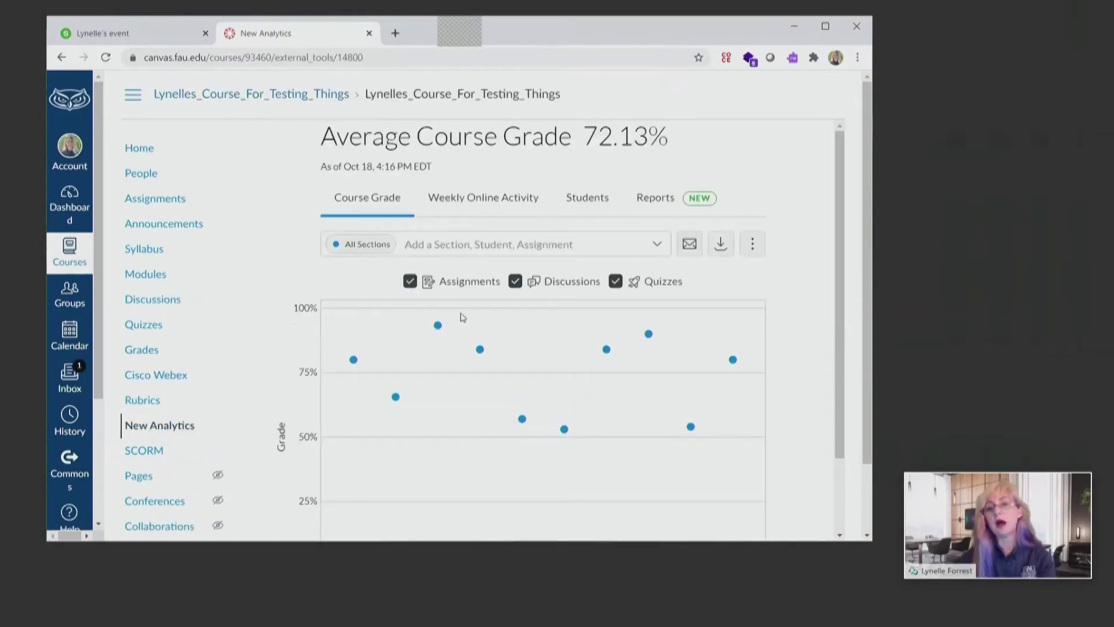
Toggle the Assignments, Discussions and Quizzes filters so only Assignments stays checked on the chart
{"action": "left_click", "coordinate": [410, 281]}
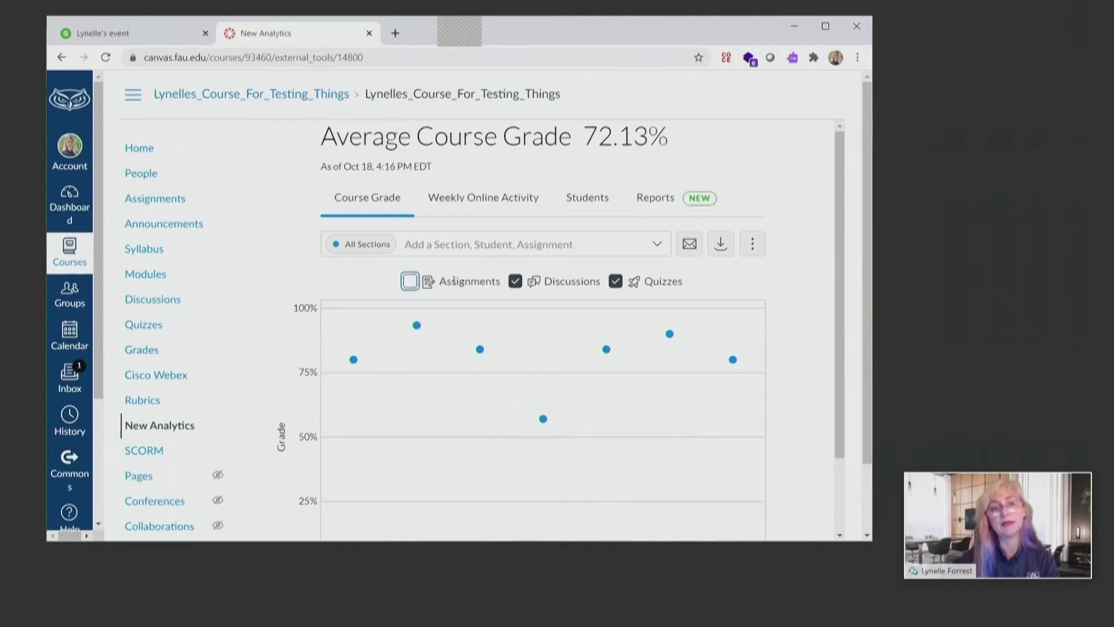
{"action": "left_click", "coordinate": [516, 281]}
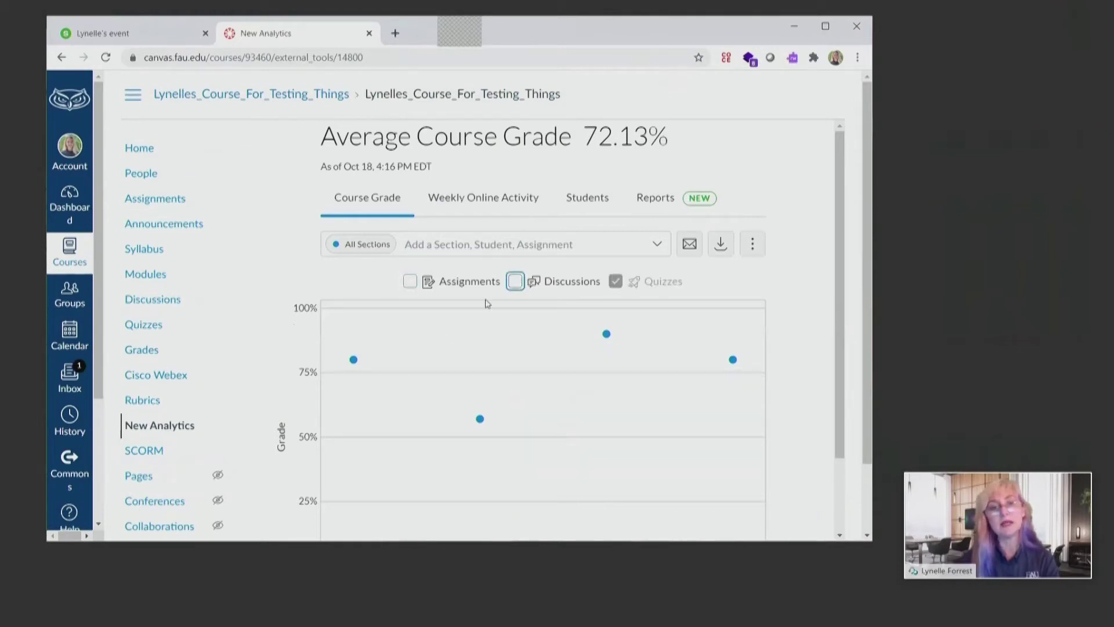
{"action": "mouse_move", "coordinate": [355, 361]}
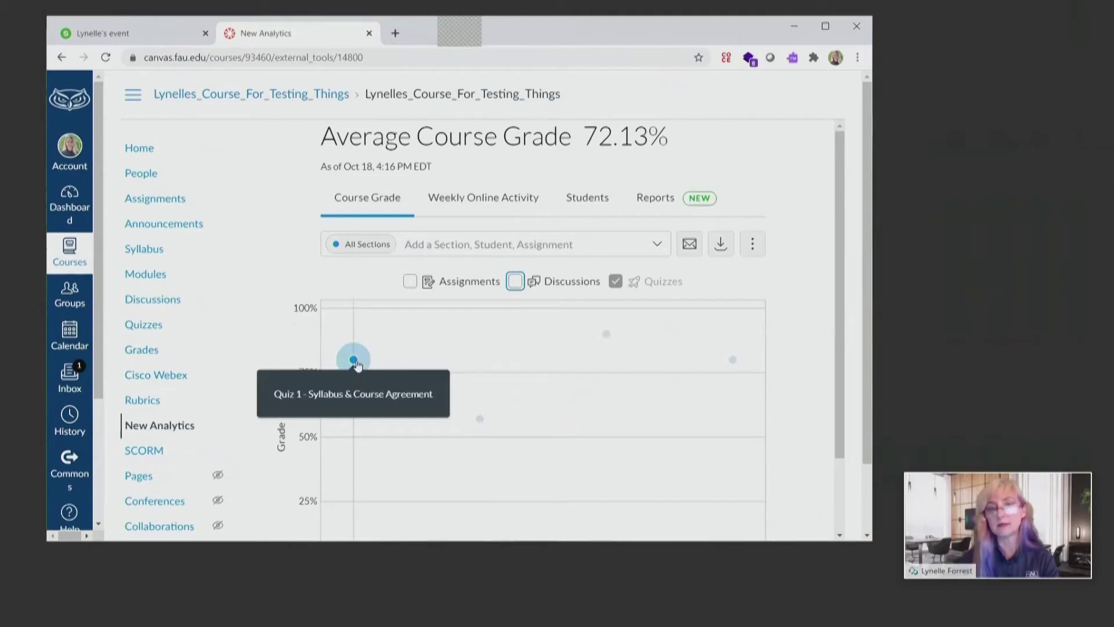
{"action": "left_click", "coordinate": [514, 281]}
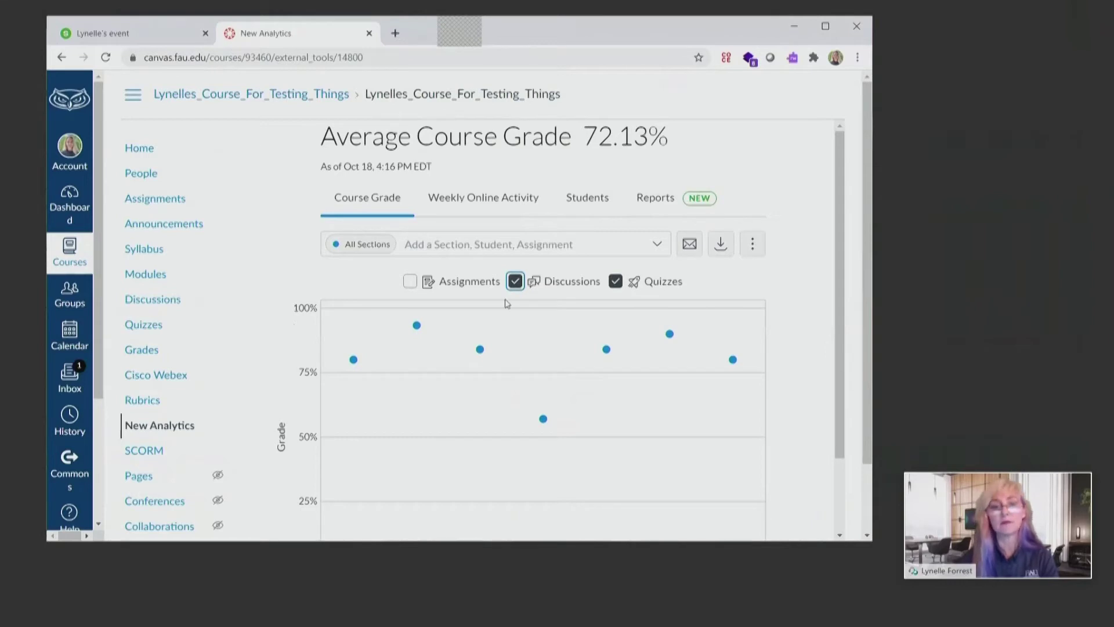
{"action": "left_click", "coordinate": [616, 280]}
{"action": "left_click", "coordinate": [409, 280]}
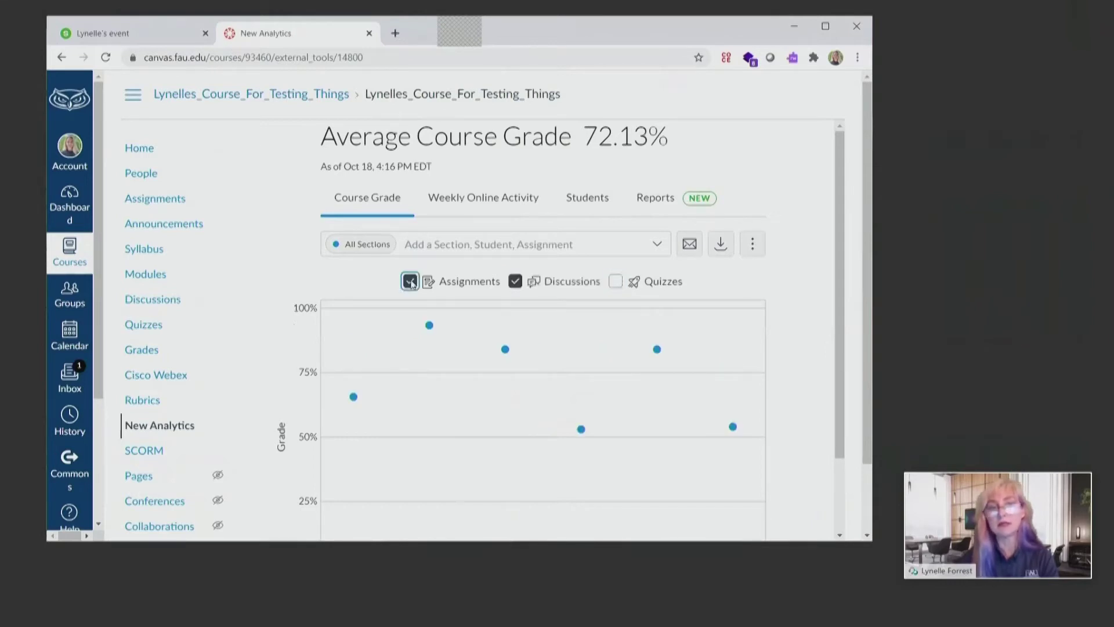
{"action": "left_click", "coordinate": [515, 281]}
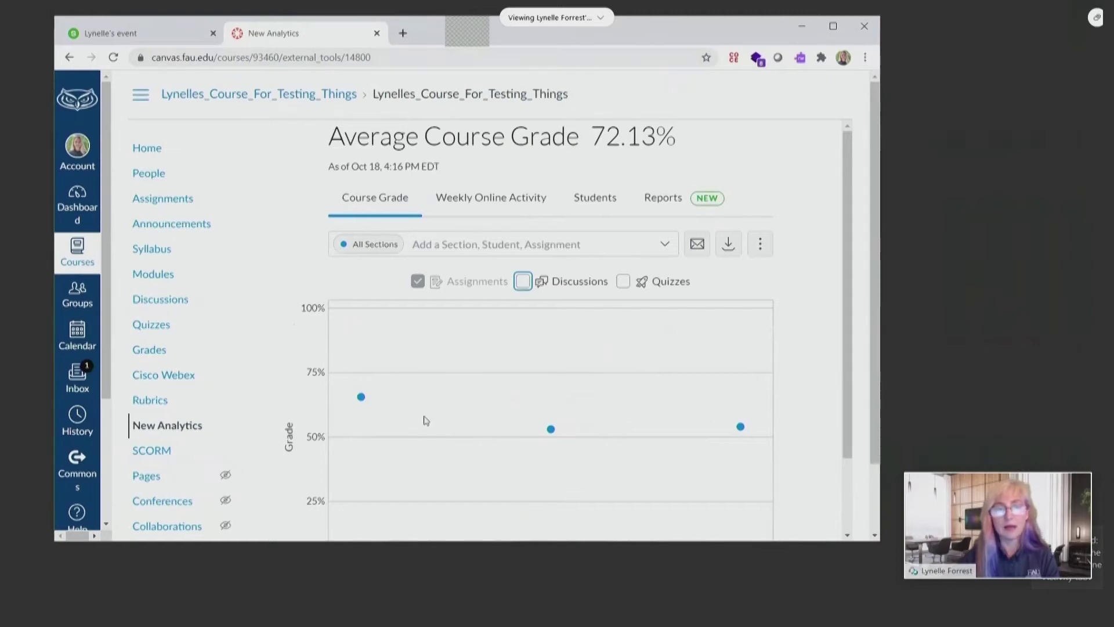
Open the Assignment 1 grade details and list the students scoring 40–45%
{"action": "mouse_move", "coordinate": [353, 397]}
{"action": "left_click", "coordinate": [361, 398]}
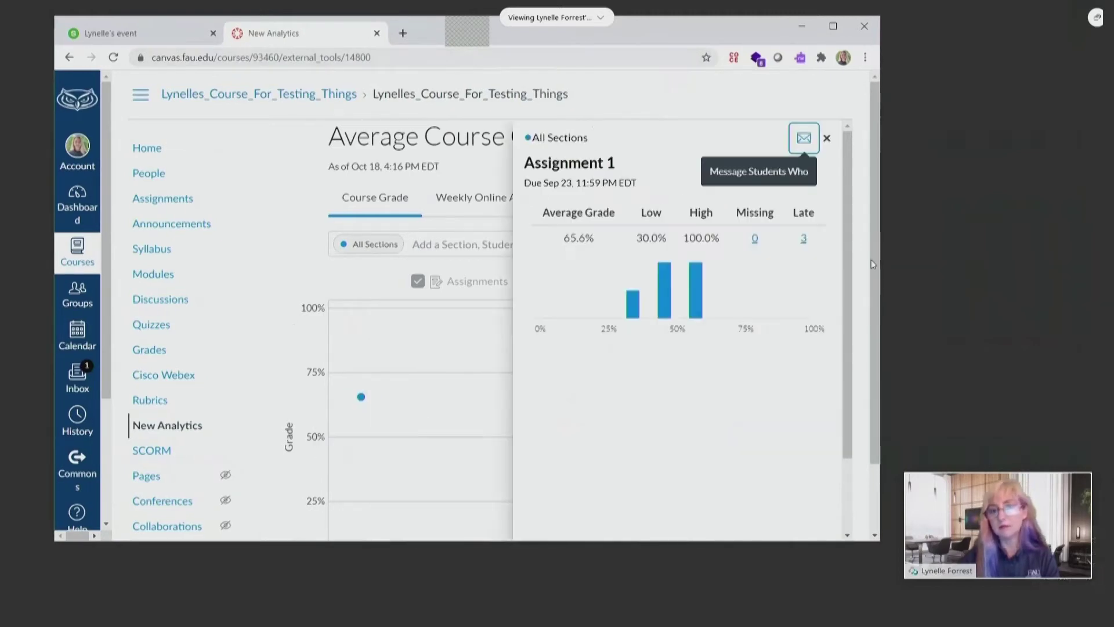
{"action": "mouse_move", "coordinate": [666, 282]}
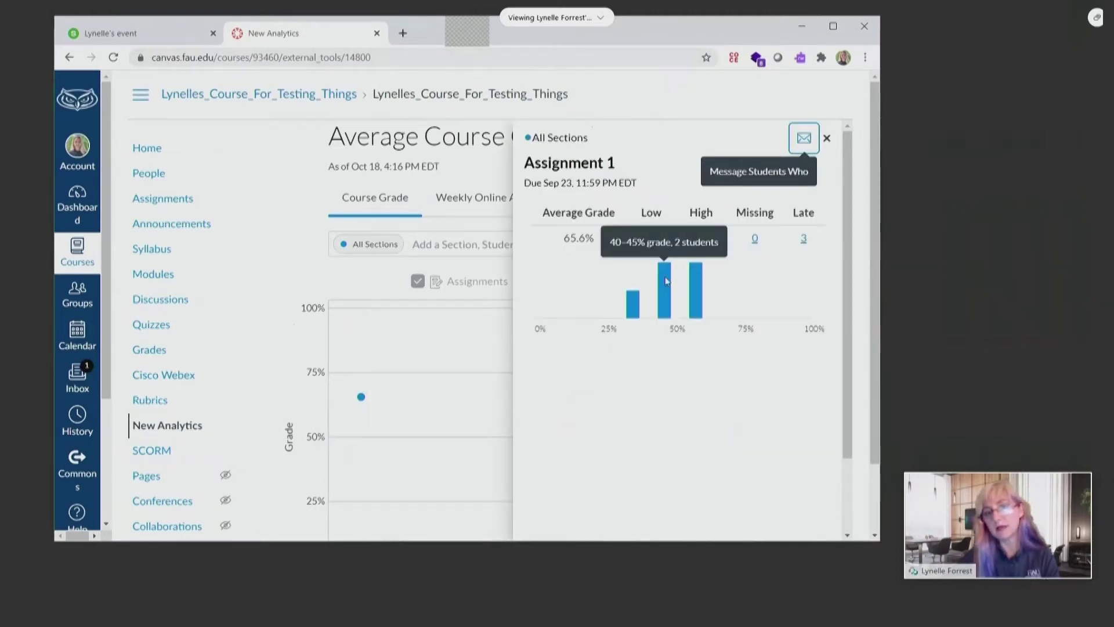
{"action": "left_click", "coordinate": [666, 281]}
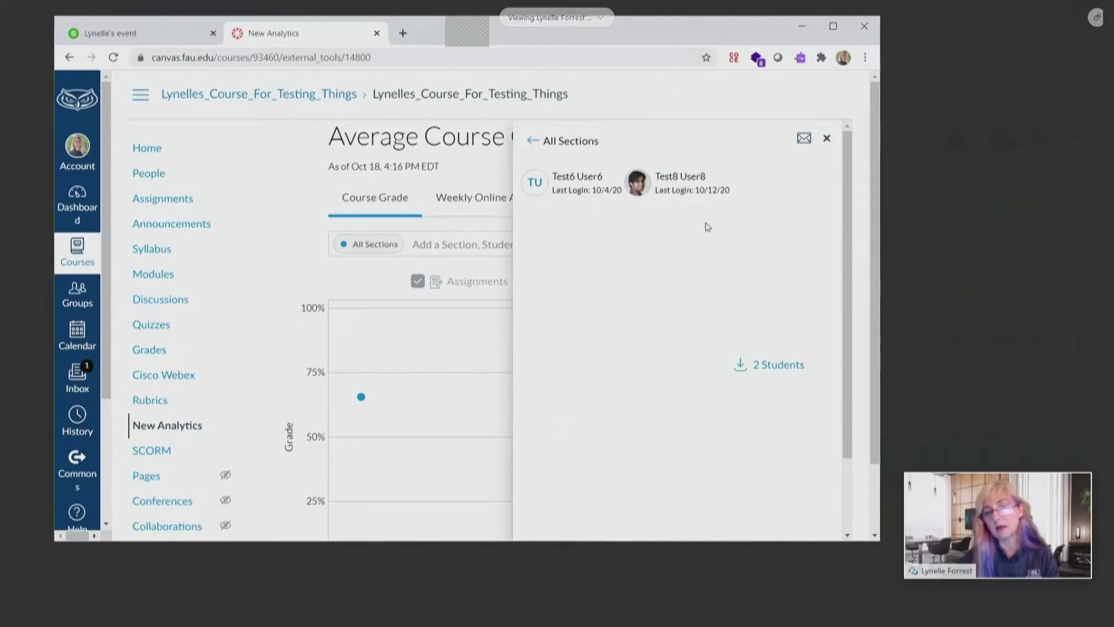
{"action": "left_click", "coordinate": [531, 143]}
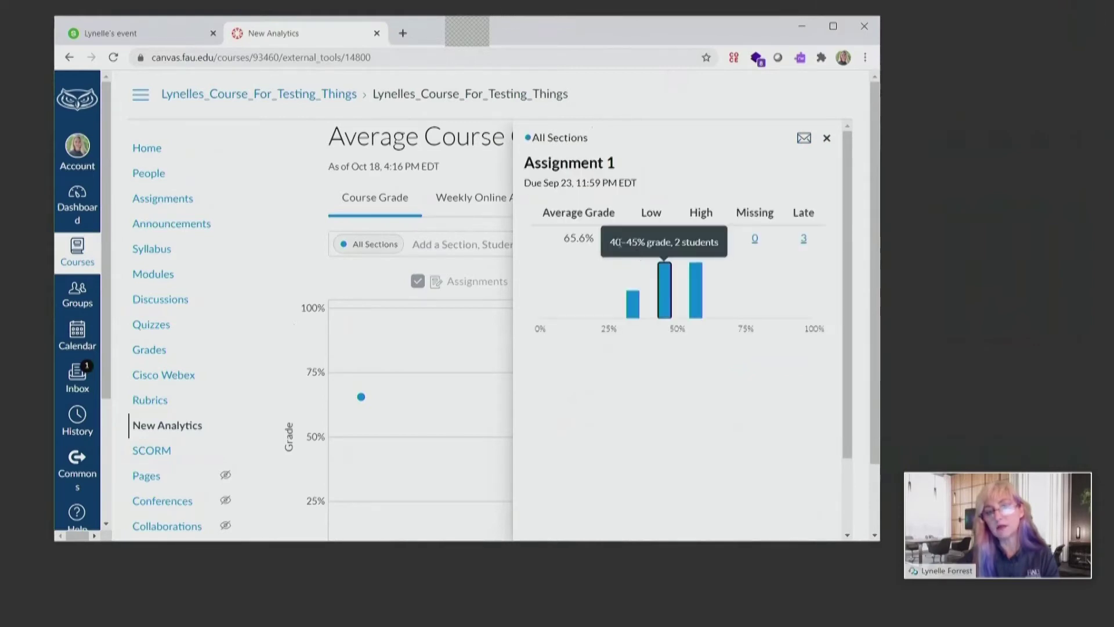
Check the 50–55% and late-submission student lists, then start a message to the 50–55% range
{"action": "left_click", "coordinate": [695, 272]}
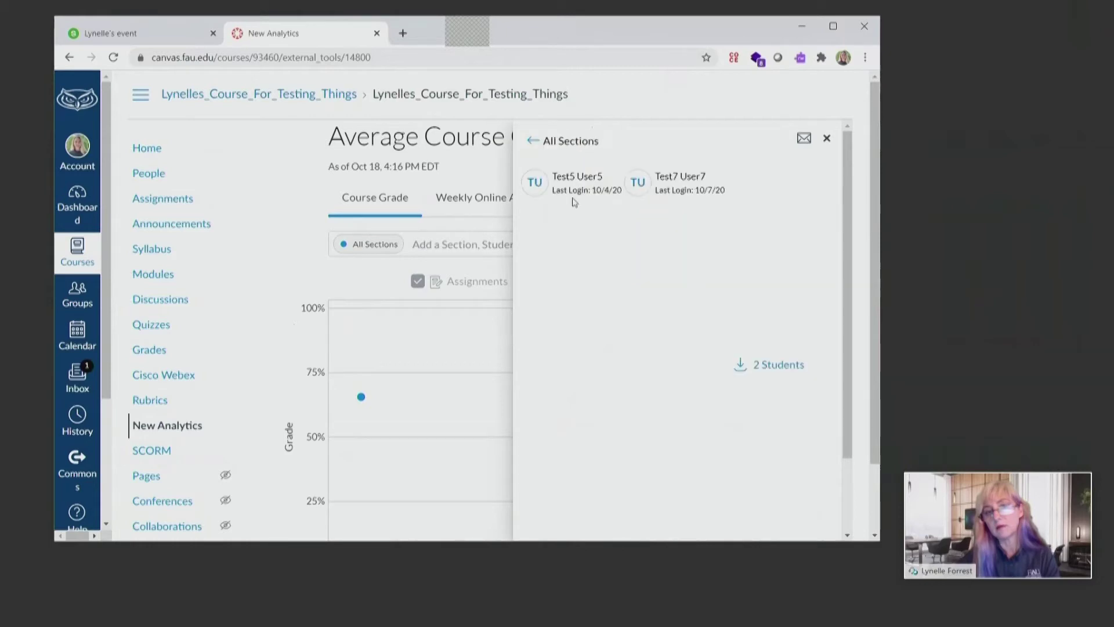
{"action": "left_click", "coordinate": [532, 143]}
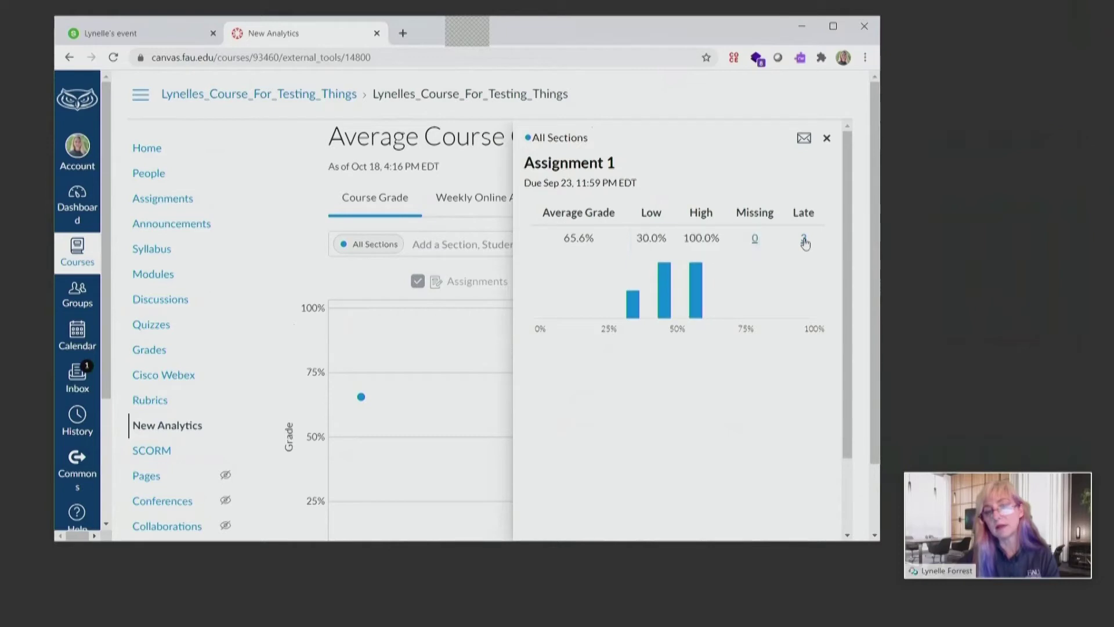
{"action": "left_click", "coordinate": [804, 239]}
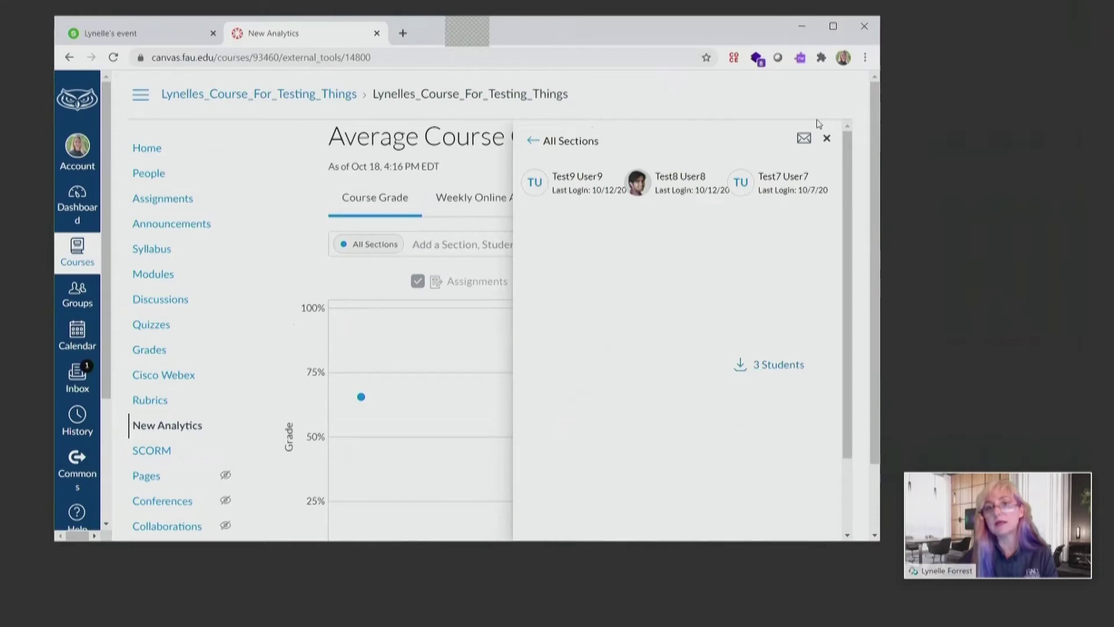
{"action": "left_click", "coordinate": [793, 139]}
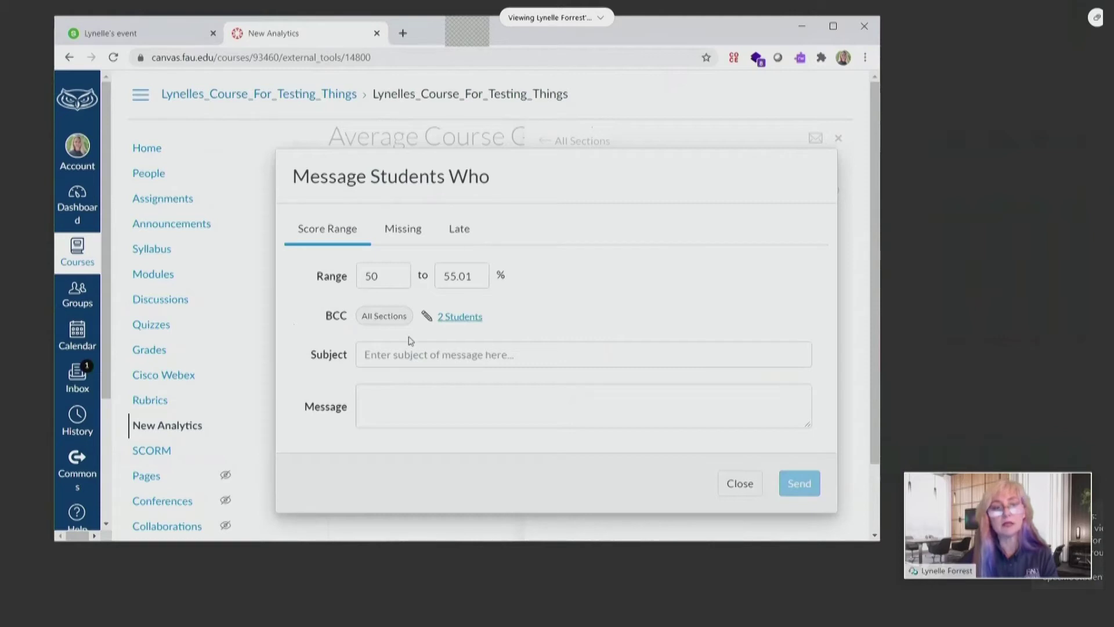
Reveal the 2 recipients and send them the message 'Let's finish this project'
{"action": "left_click", "coordinate": [451, 318]}
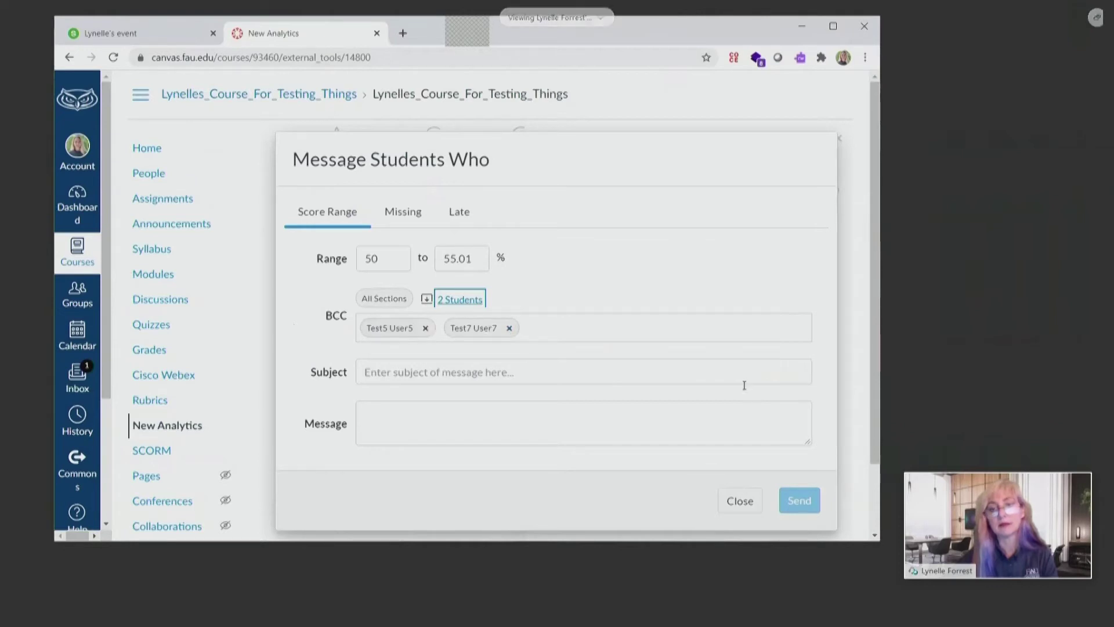
{"action": "left_click", "coordinate": [523, 404]}
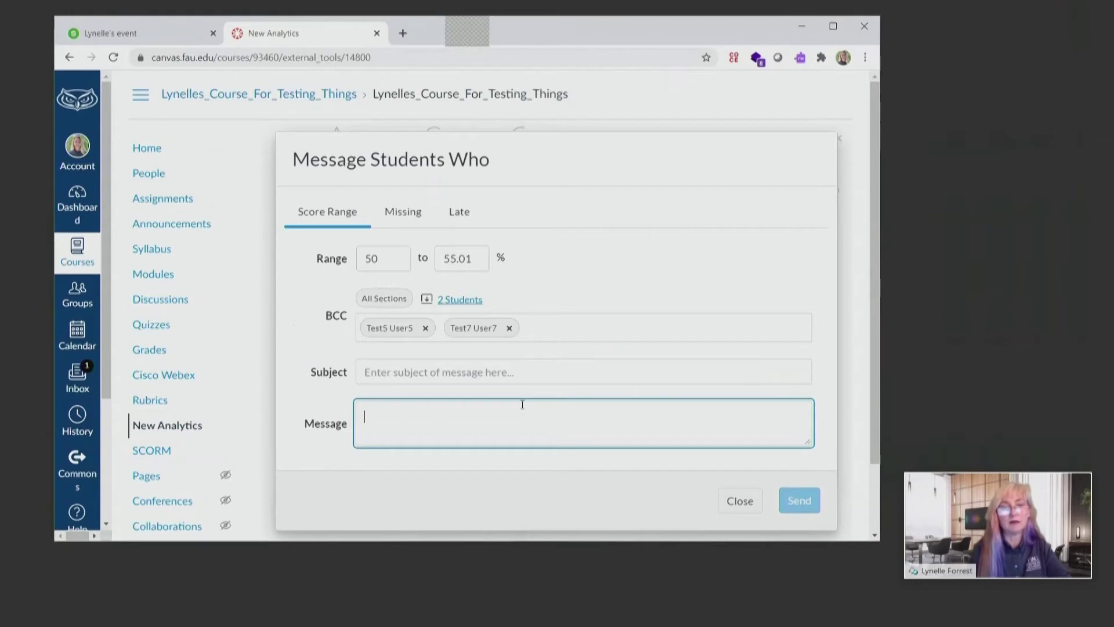
{"action": "type", "text": "Let's fini"}
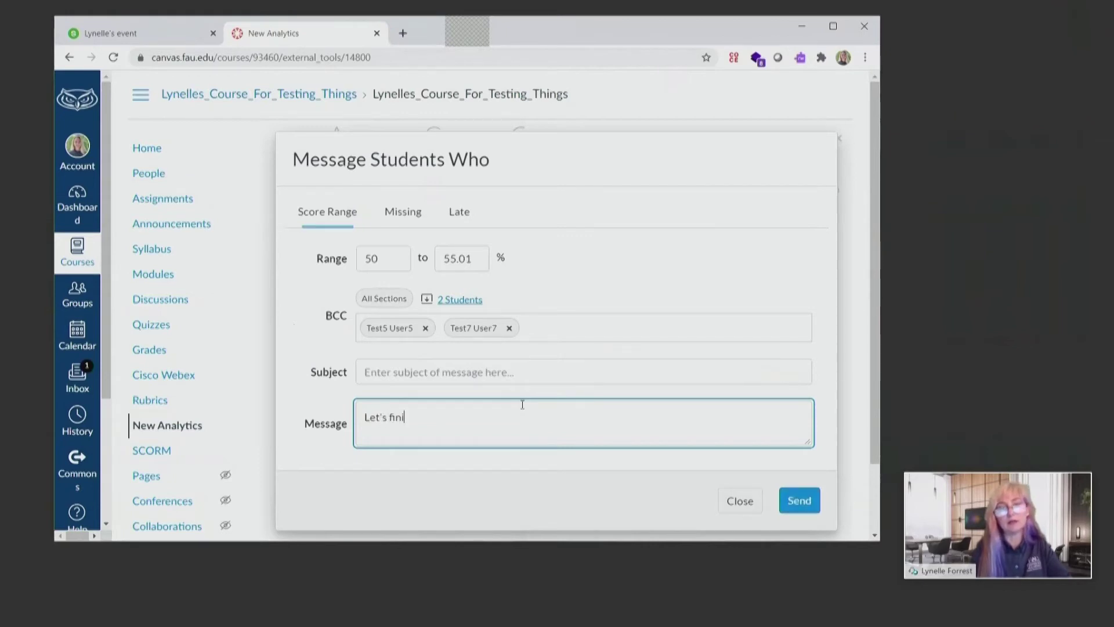
{"action": "type", "text": "sh this"}
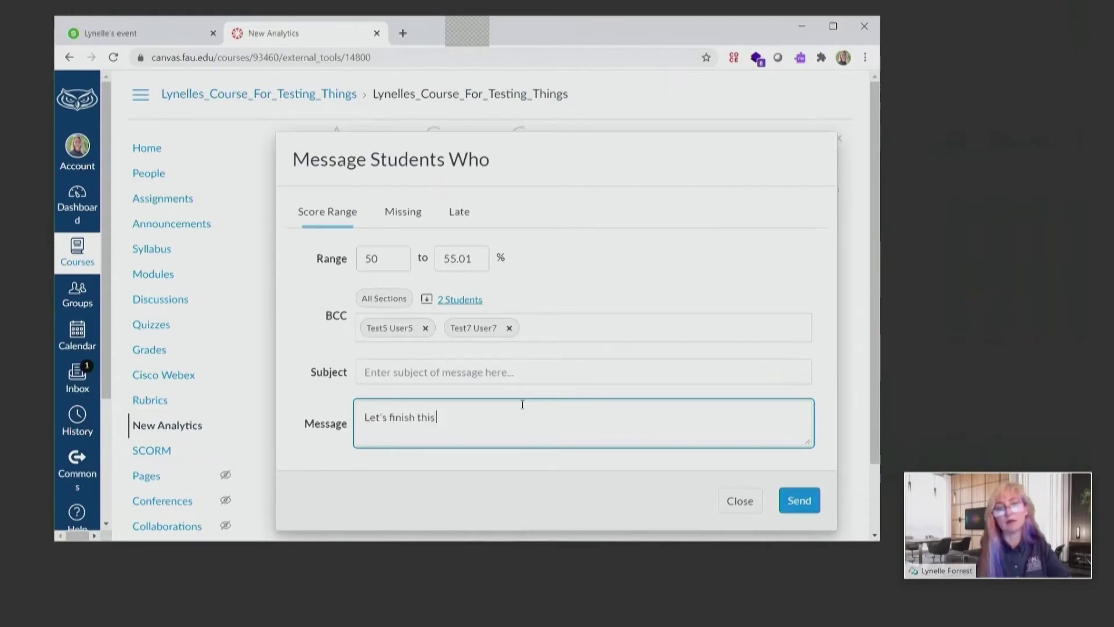
{"action": "type", "text": "project"}
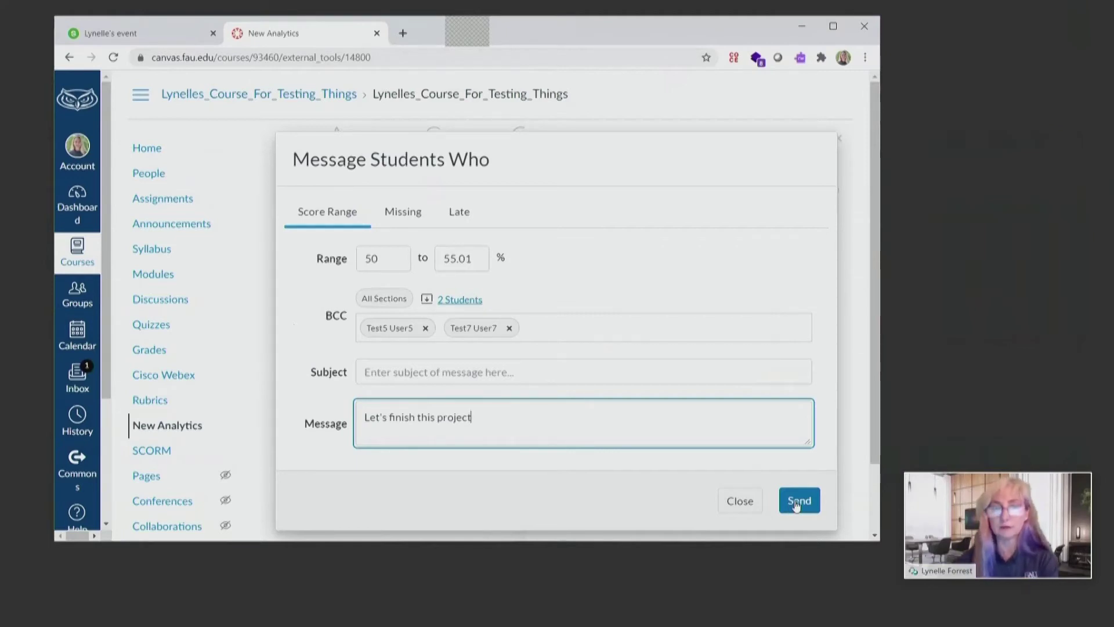
{"action": "left_click", "coordinate": [798, 502]}
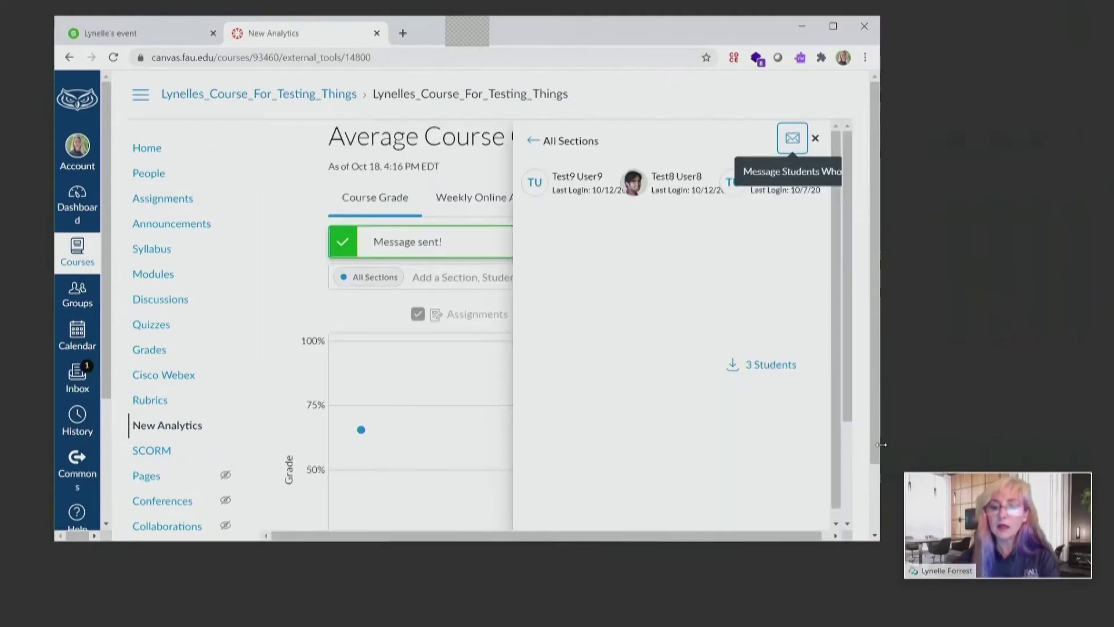
Widen the browser window and close the All Sections student panel to show the 72.13% average chart
{"action": "left_click_drag", "start_coordinate": [880, 455], "coordinate": [1026, 455]}
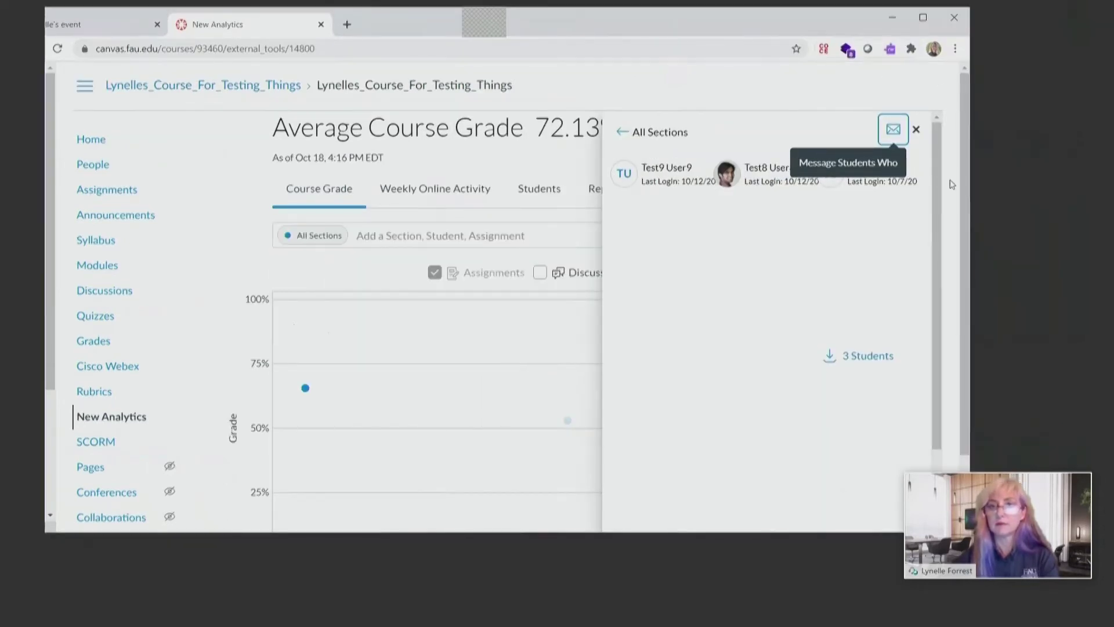
{"action": "left_click", "coordinate": [916, 130]}
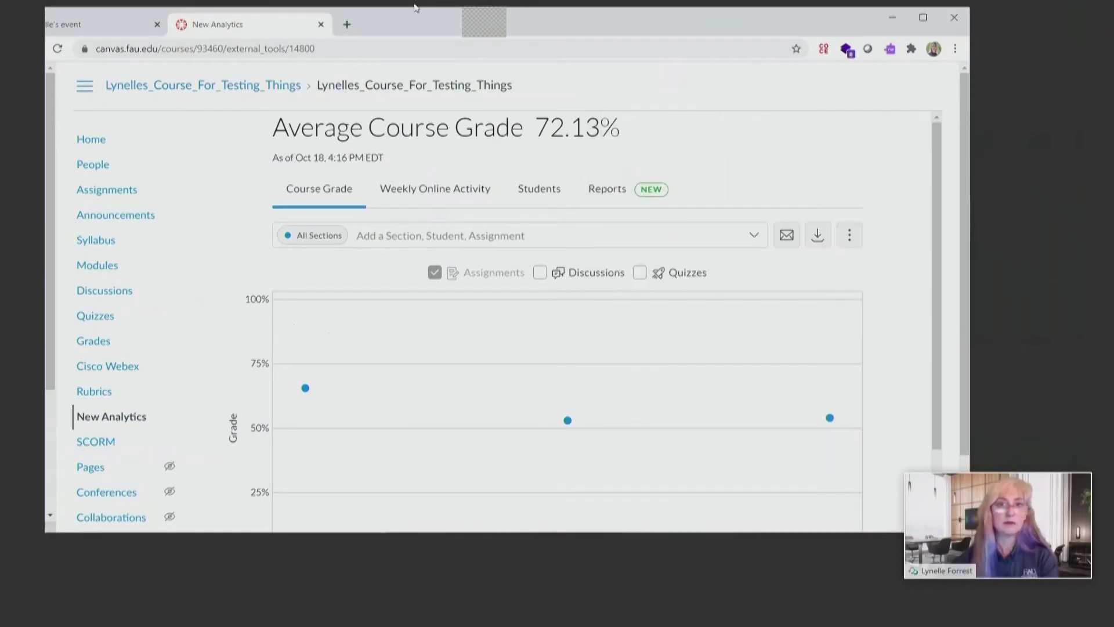
{"action": "key", "text": "ctrl+a"}
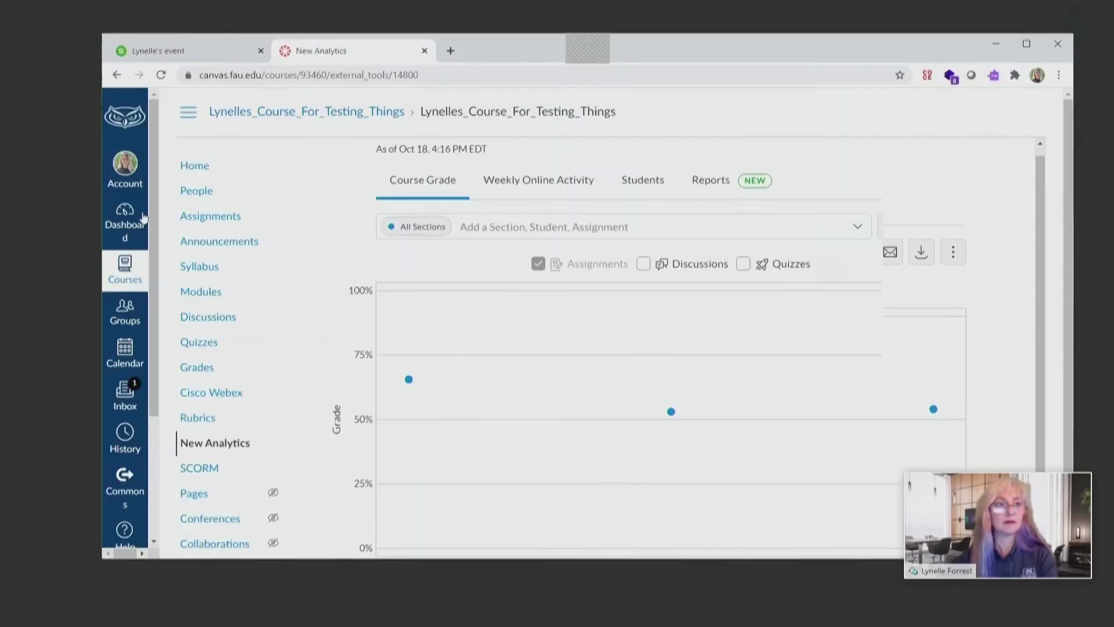
{"action": "scroll", "coordinate": [567, 348], "scroll_direction": "down", "scroll_amount": 2}
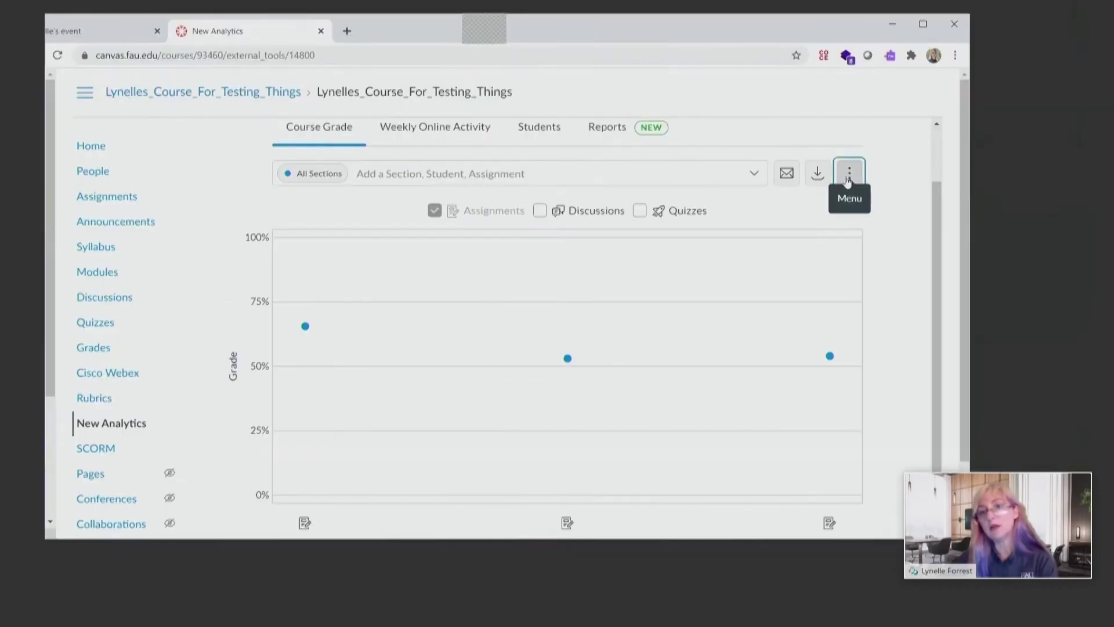
Show grades as a data table and list the students in one Assignment 1 grade range
{"action": "left_click", "coordinate": [952, 192]}
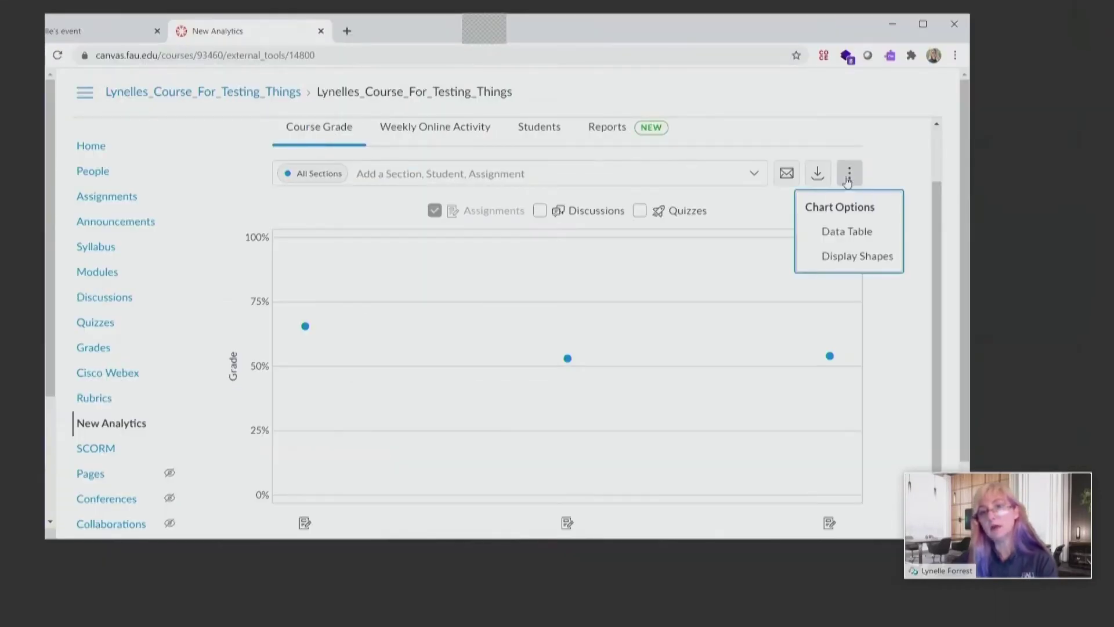
{"action": "left_click", "coordinate": [852, 238]}
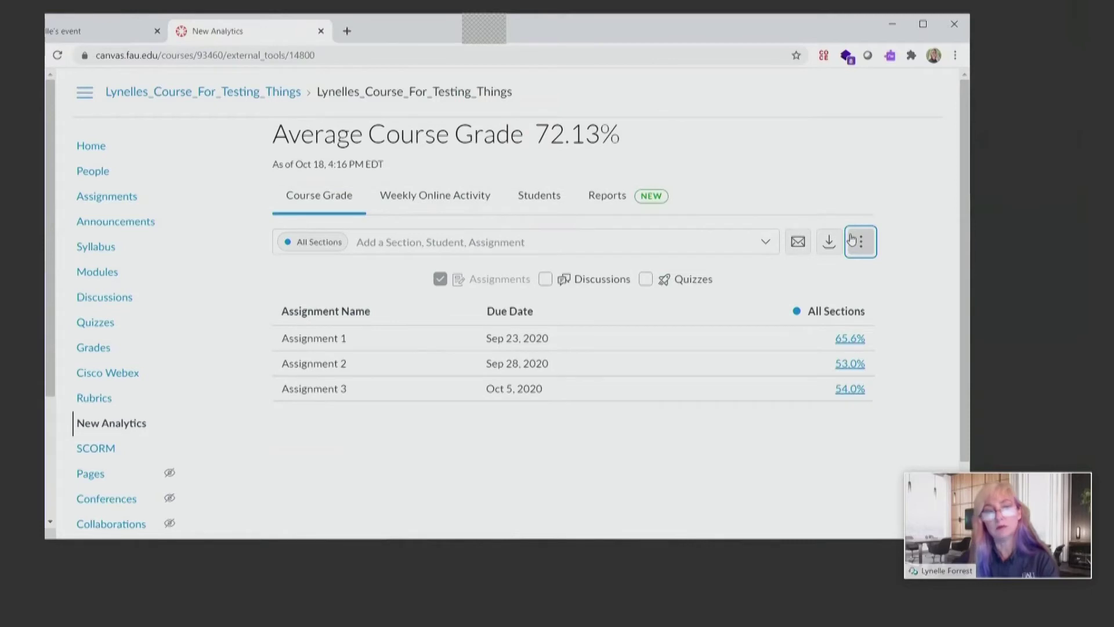
{"action": "left_click", "coordinate": [849, 339]}
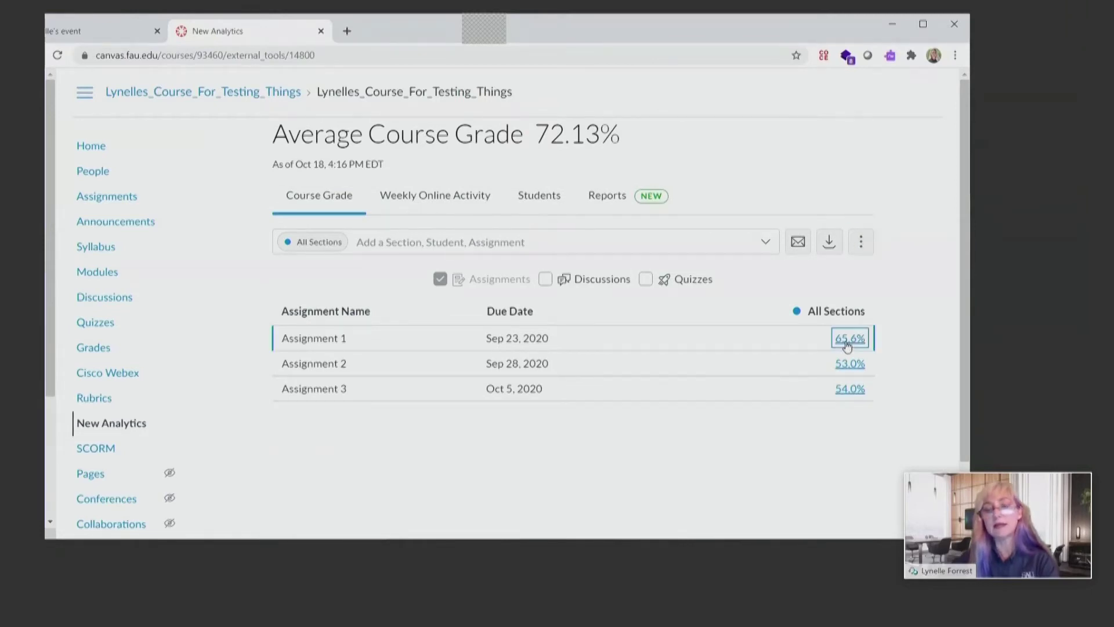
{"action": "left_click", "coordinate": [797, 293]}
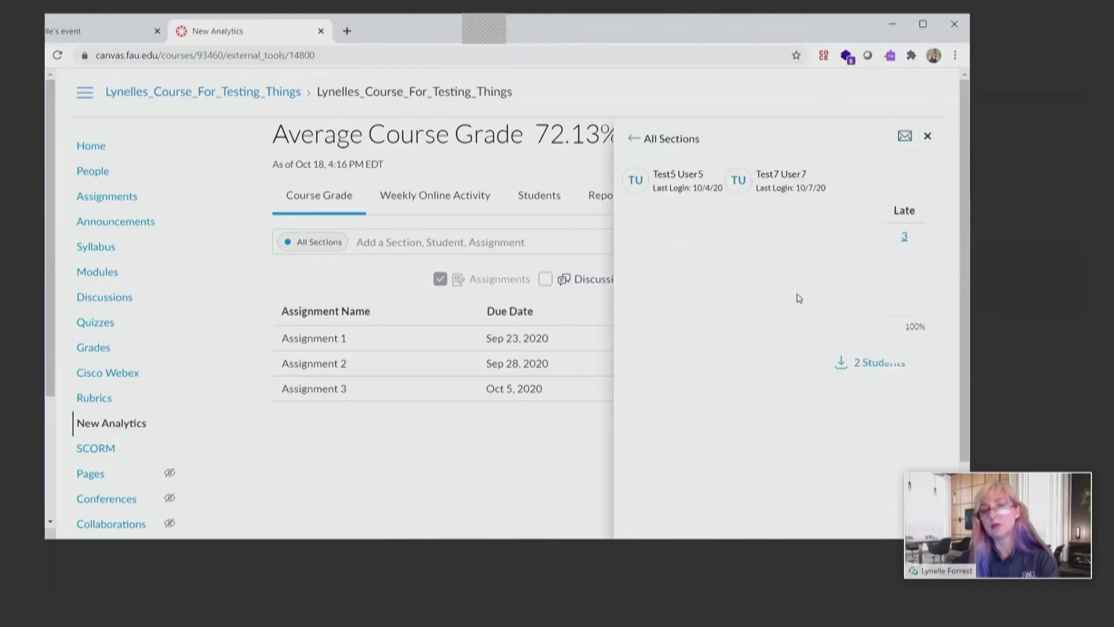
{"action": "left_click", "coordinate": [928, 138]}
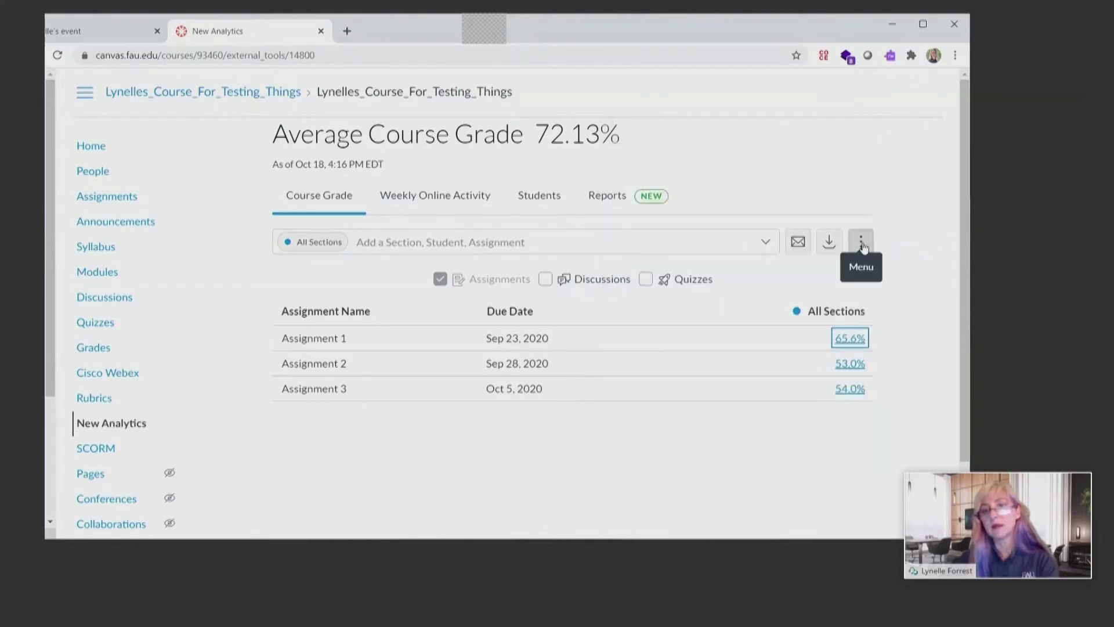
Switch back to chart view and re-add Quizzes and Discussions alongside Assignments
{"action": "left_click", "coordinate": [861, 241]}
{"action": "left_click", "coordinate": [842, 300]}
{"action": "left_click", "coordinate": [849, 240]}
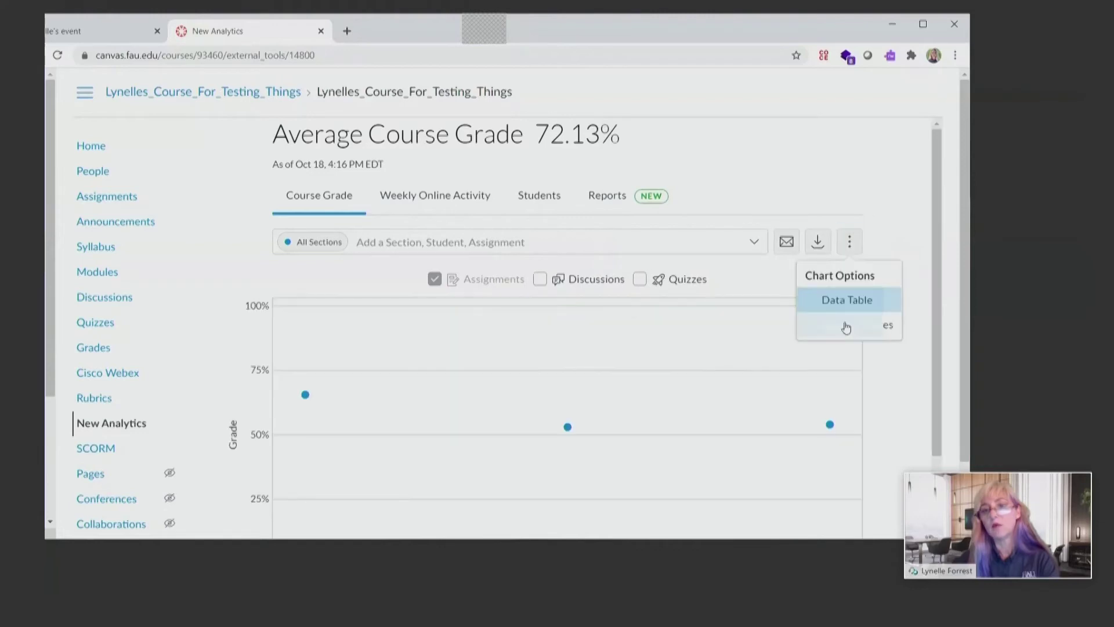
{"action": "left_click", "coordinate": [846, 324]}
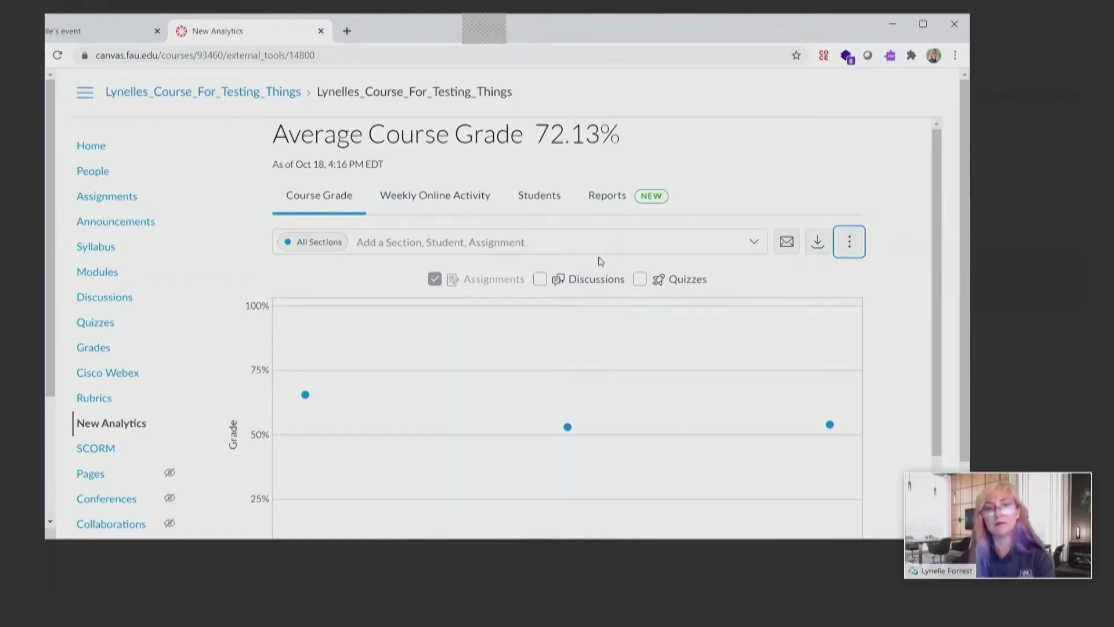
{"action": "left_click", "coordinate": [642, 281]}
{"action": "left_click", "coordinate": [539, 279]}
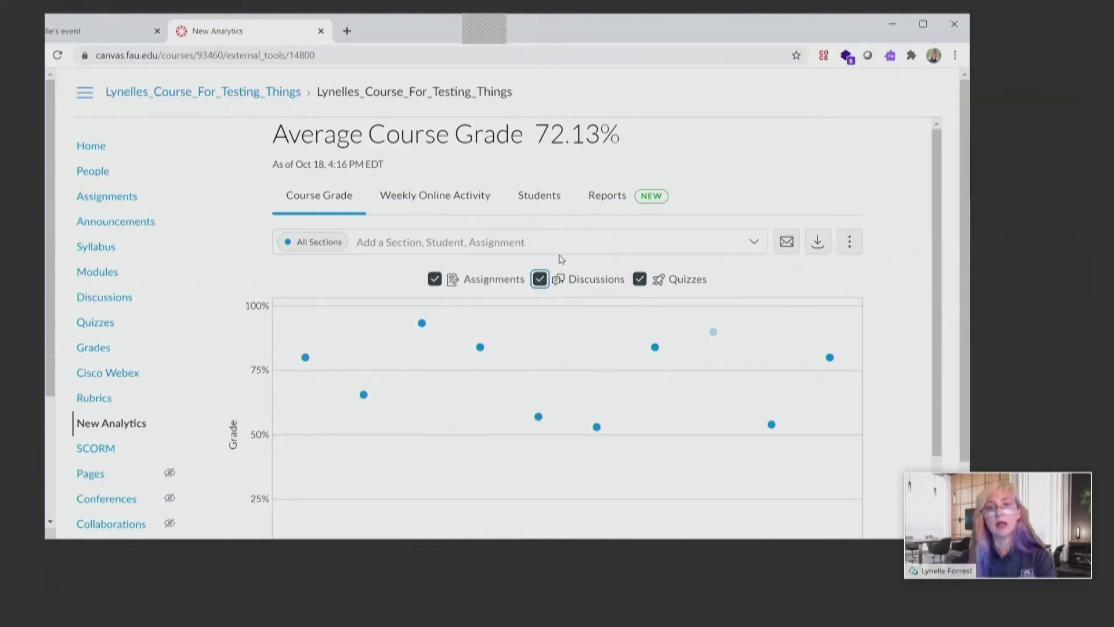
Add a test student to the grade comparison, then switch to the Weekly Online Activity charts
{"action": "left_click", "coordinate": [755, 243]}
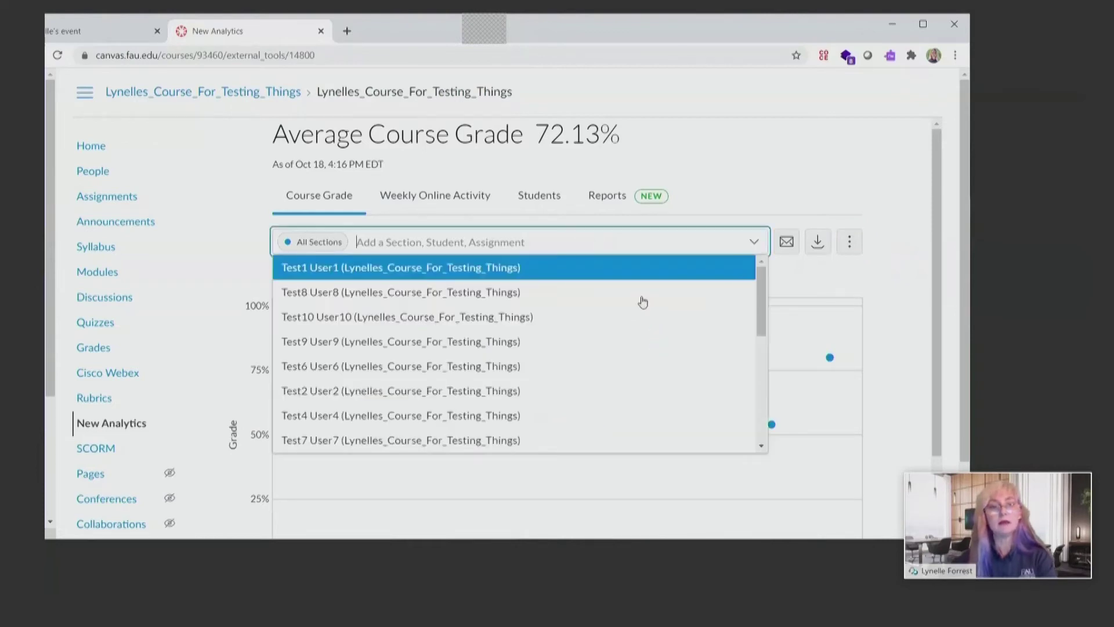
{"action": "left_click", "coordinate": [424, 293]}
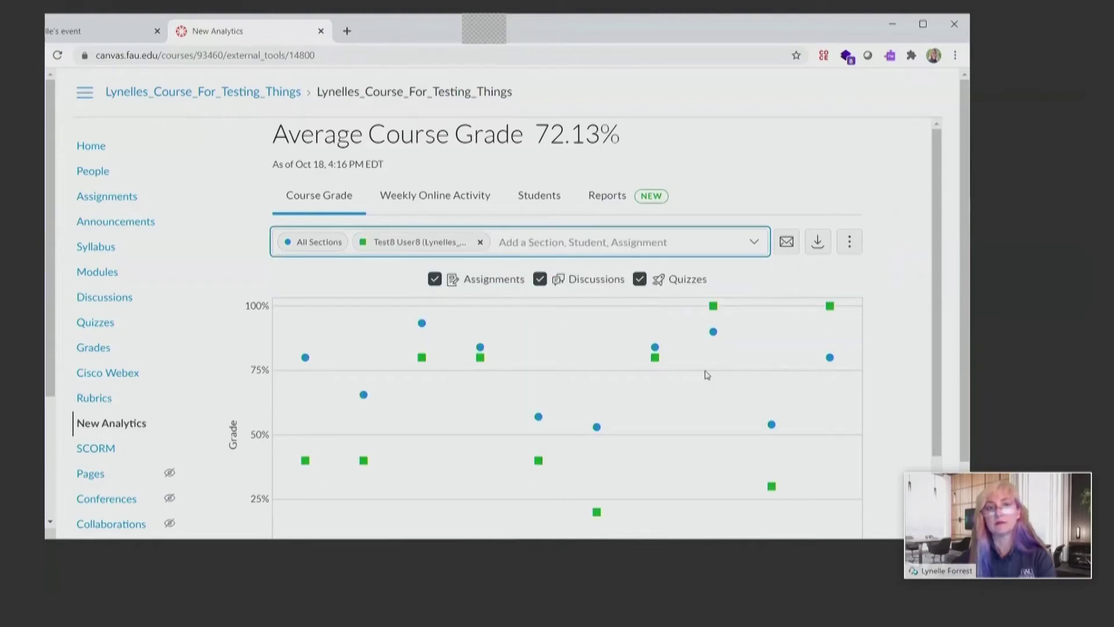
{"action": "left_click", "coordinate": [445, 200]}
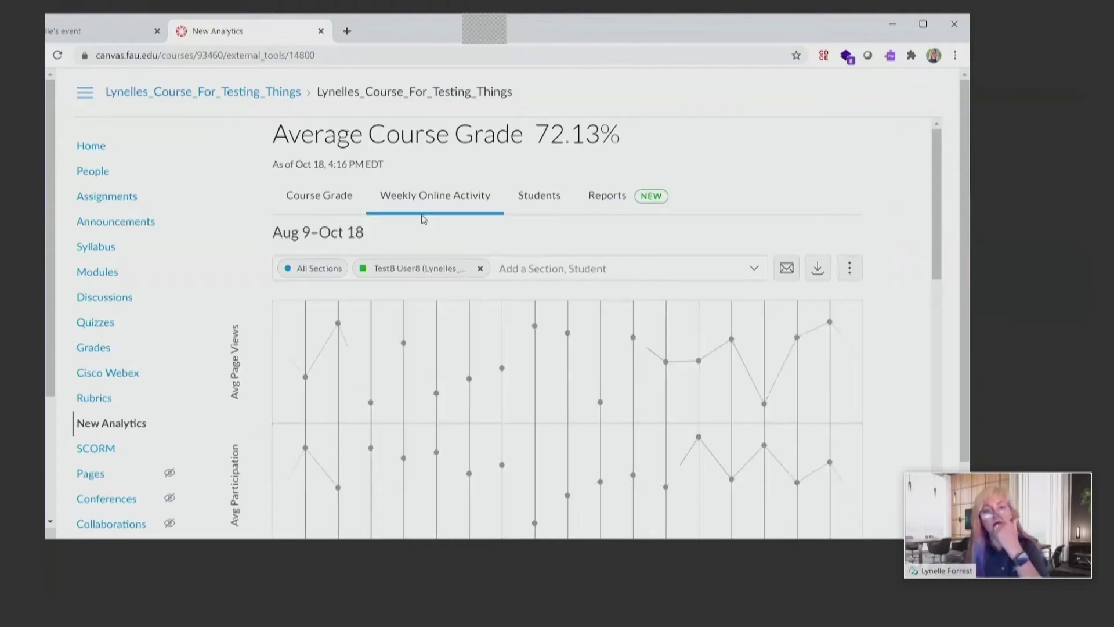
Add a second student, open the Aug 30–Sep 6 week details, and go to that student's 99% analytics page
{"action": "left_click", "coordinate": [757, 272]}
{"action": "left_click", "coordinate": [599, 390]}
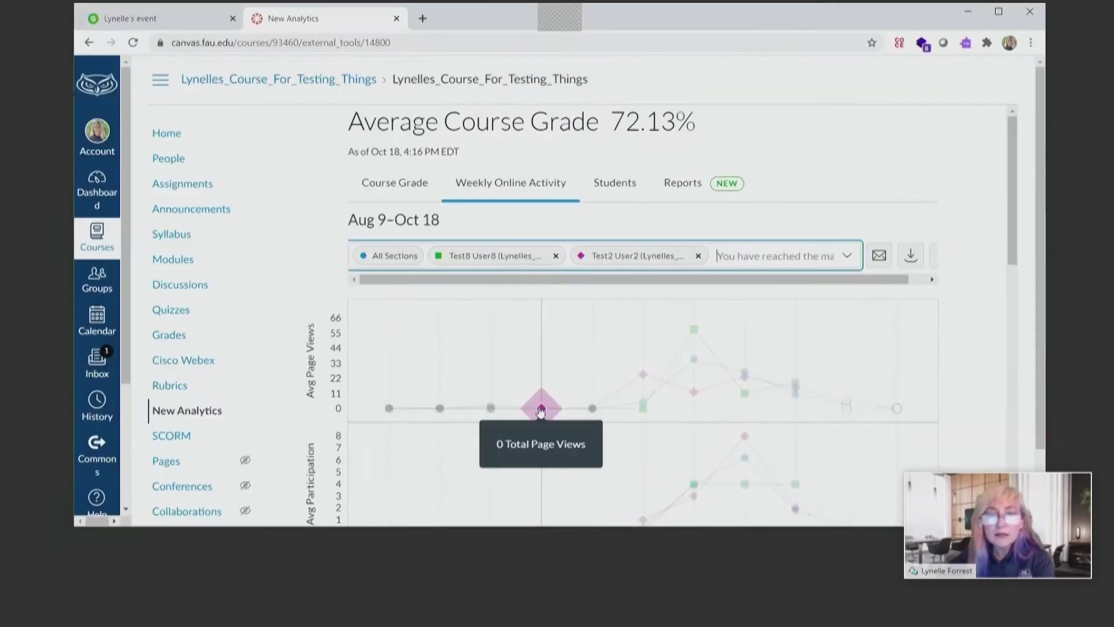
{"action": "left_click", "coordinate": [622, 430]}
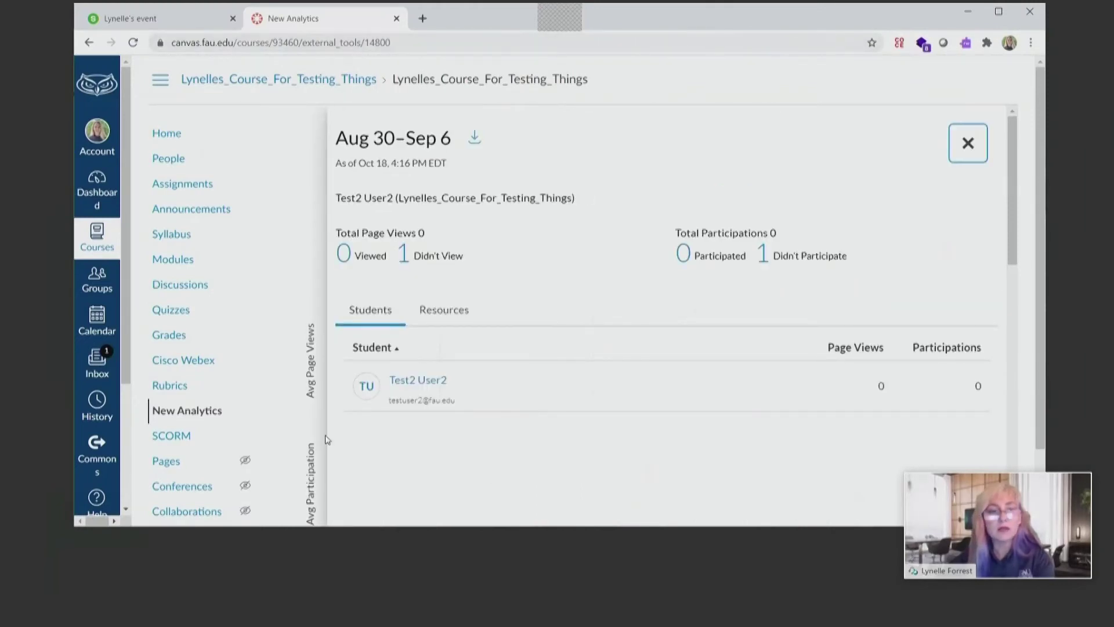
{"action": "left_click", "coordinate": [424, 382]}
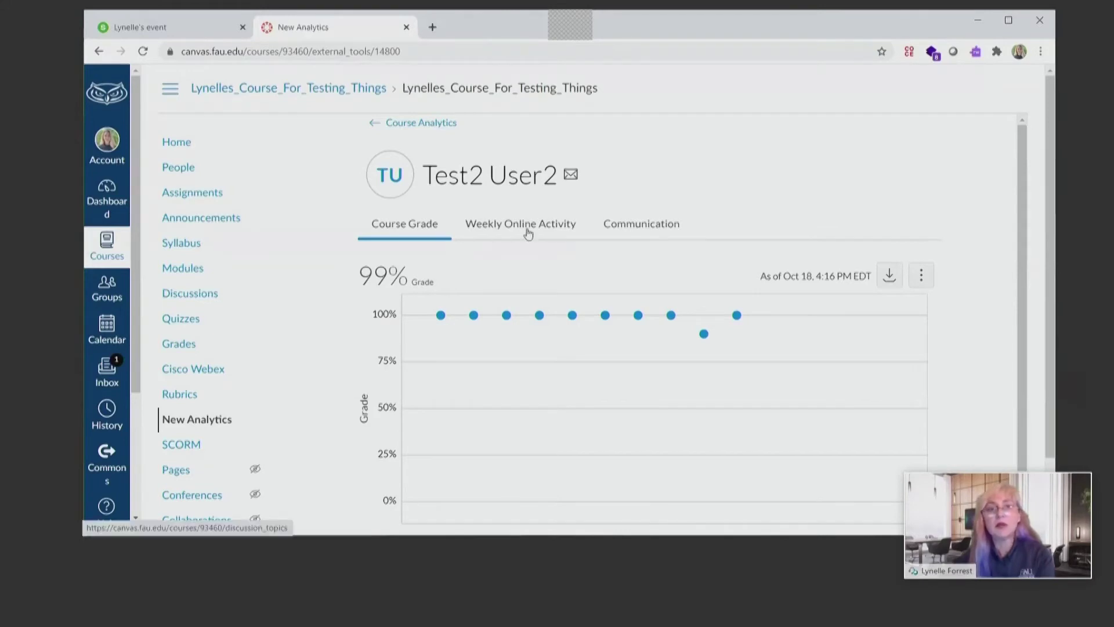
View the student's weekly activity, return to Course Analytics, and remove both student comparison chips
{"action": "left_click", "coordinate": [524, 226]}
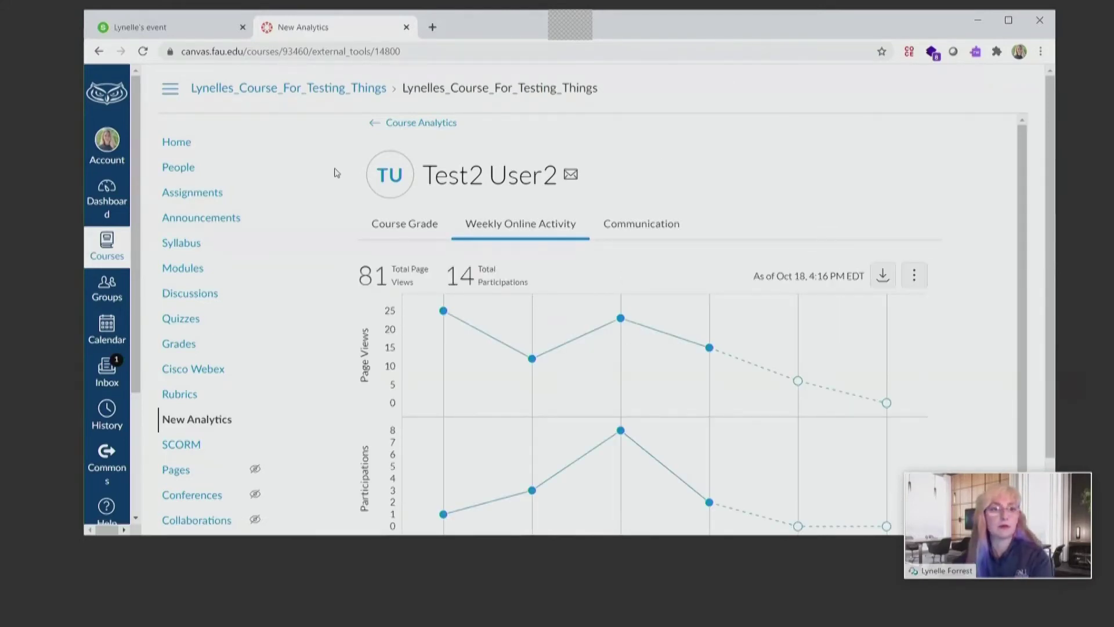
{"action": "left_click", "coordinate": [395, 123]}
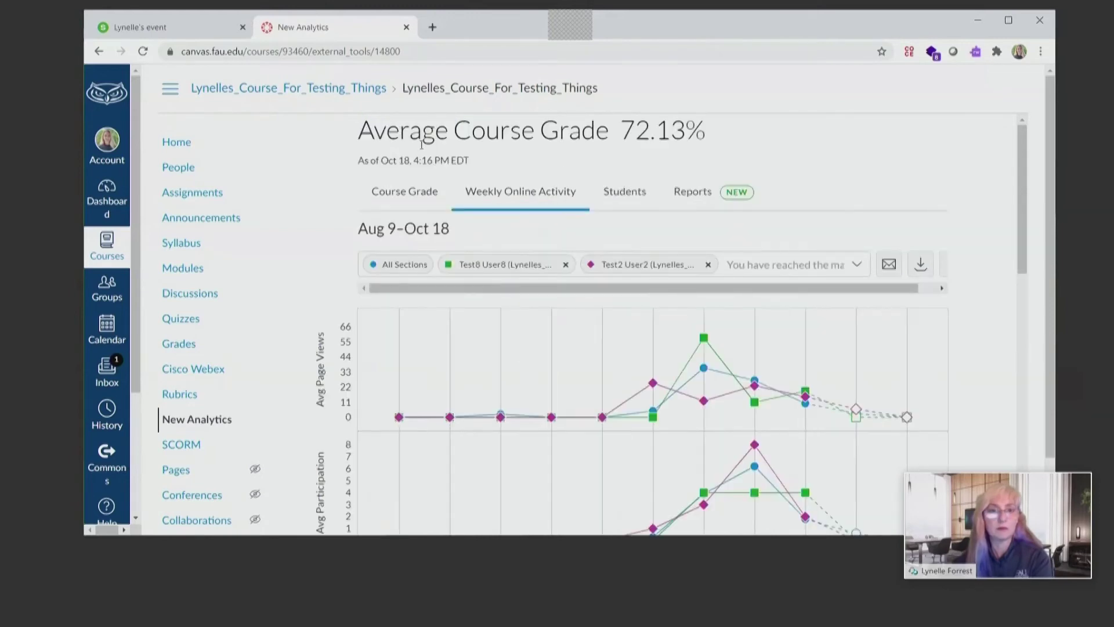
{"action": "left_click", "coordinate": [708, 264]}
{"action": "left_click", "coordinate": [567, 267]}
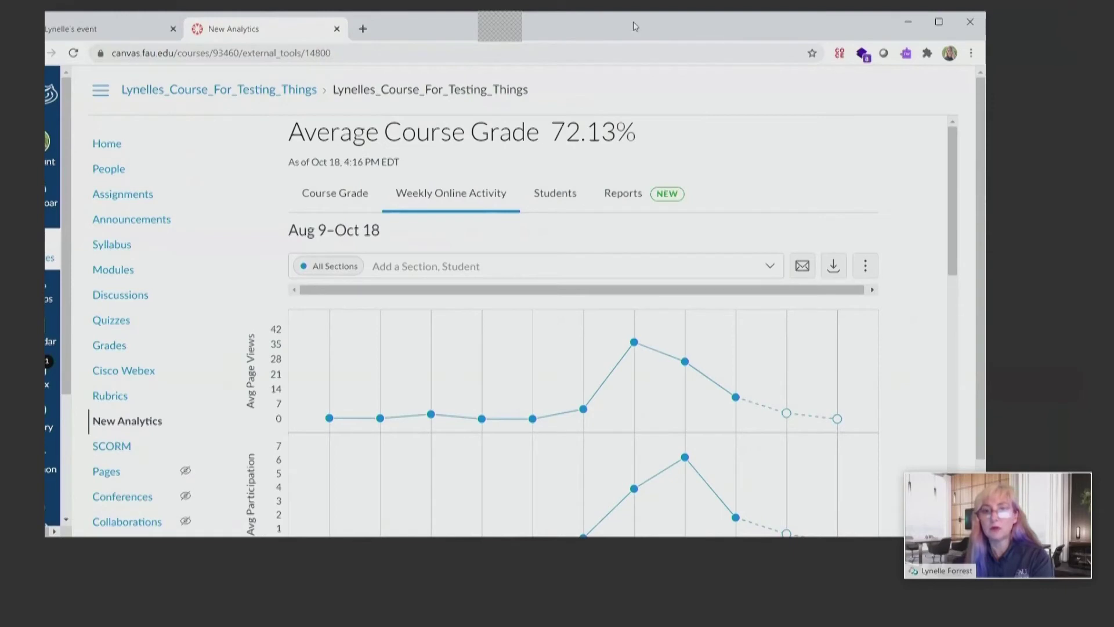
{"action": "left_click", "coordinate": [865, 266]}
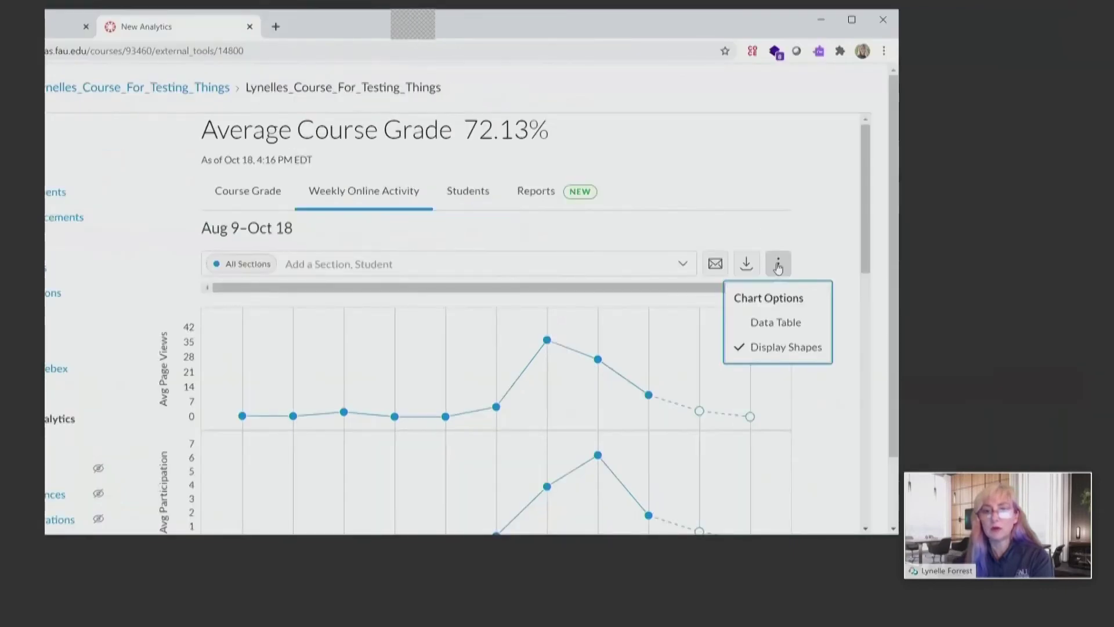
Turn off Display Shapes, show weekly activity as a data table, and sort Resources by name
{"action": "left_click", "coordinate": [736, 352]}
{"action": "left_click", "coordinate": [757, 325]}
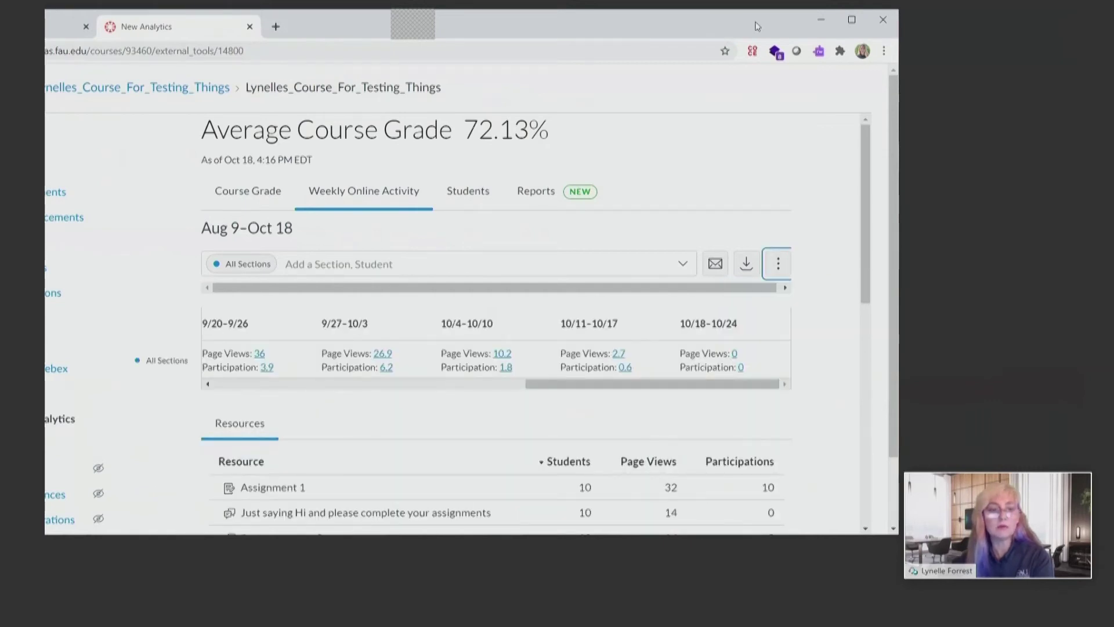
{"action": "scroll", "coordinate": [338, 462], "scroll_direction": "down", "scroll_amount": 5}
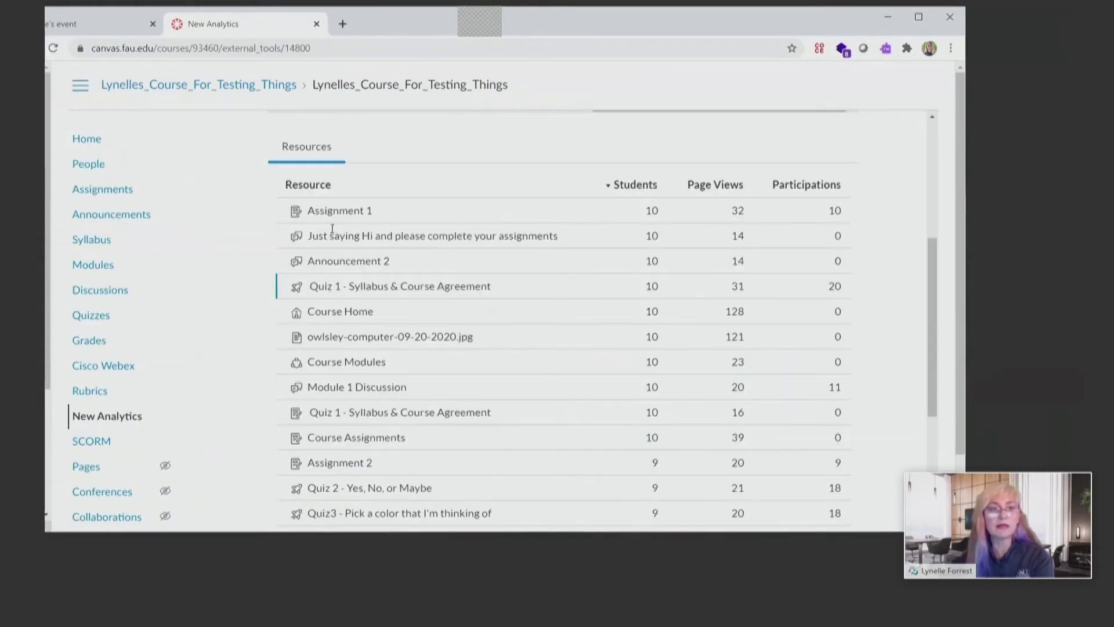
{"action": "left_click", "coordinate": [316, 187]}
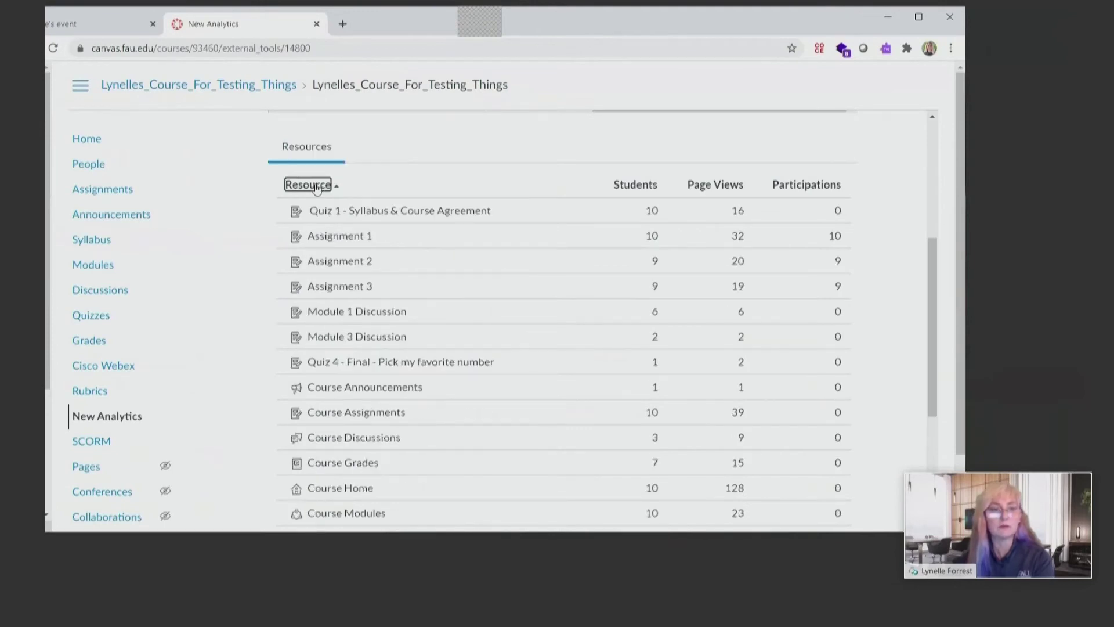
Highlight the long discussion title in the resources table
{"action": "scroll", "coordinate": [456, 350], "scroll_direction": "down", "scroll_amount": 3}
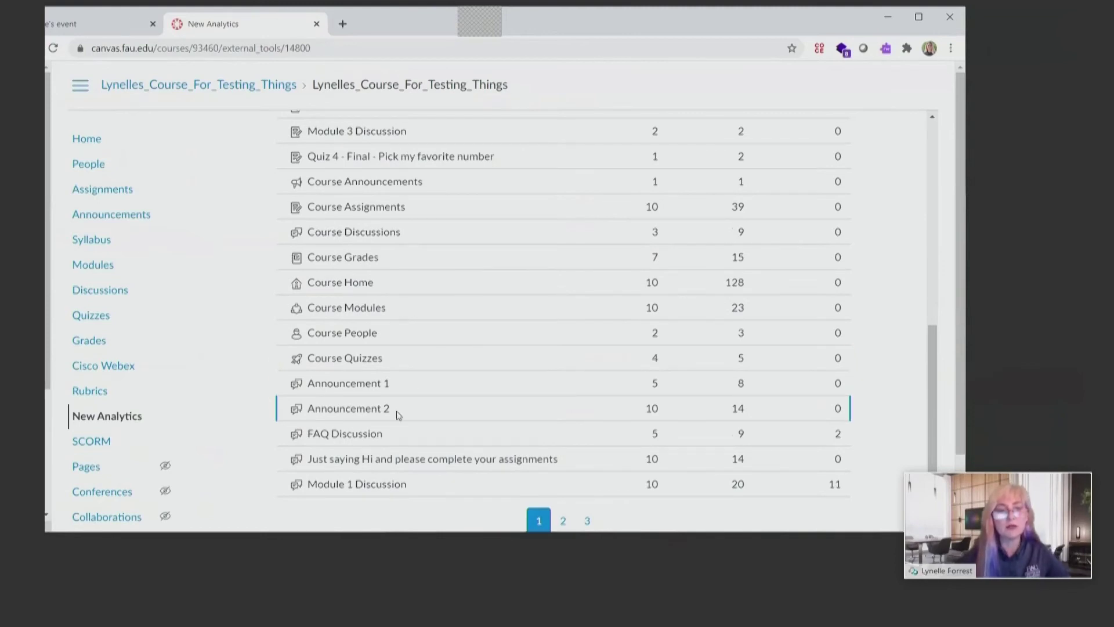
{"action": "left_click_drag", "start_coordinate": [307, 459], "coordinate": [558, 459]}
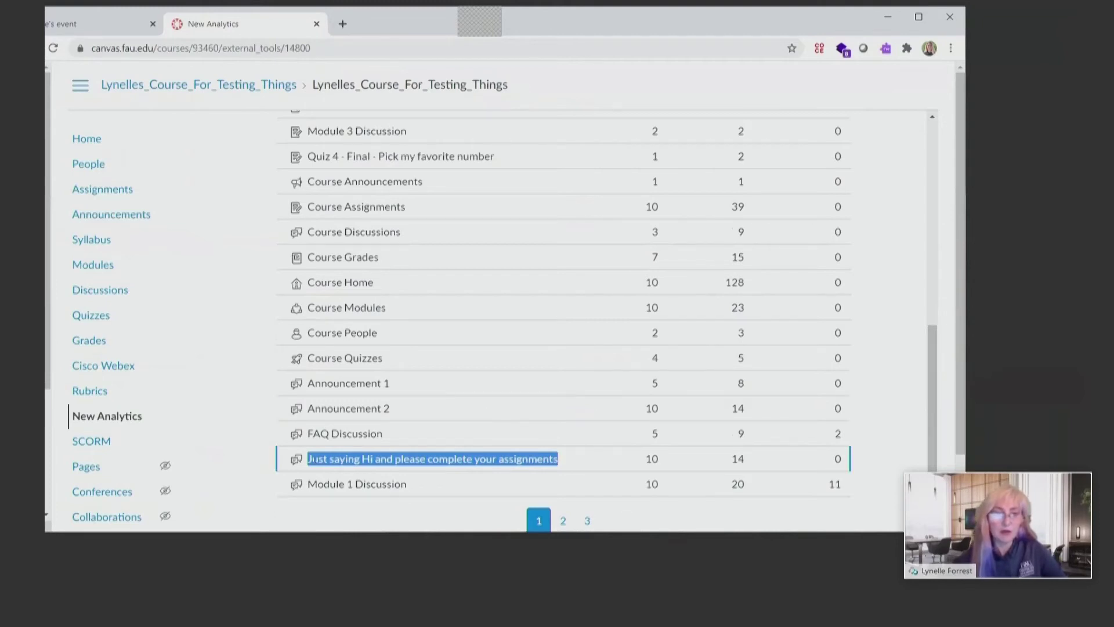
{"action": "left_click_drag", "start_coordinate": [307, 459], "coordinate": [558, 459]}
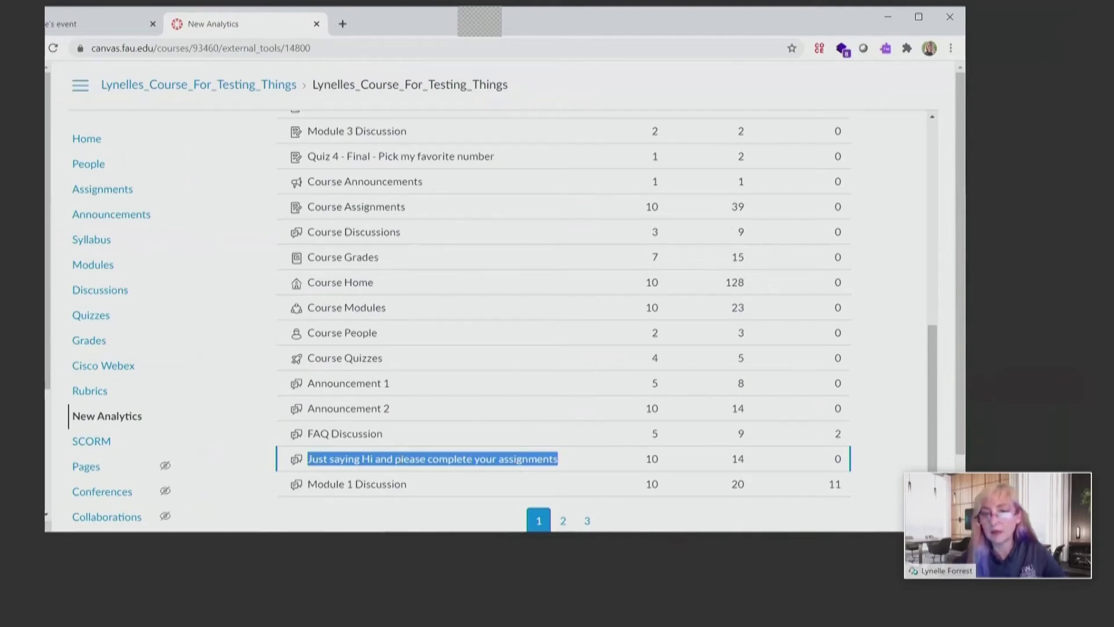
{"action": "left_click", "coordinate": [491, 424]}
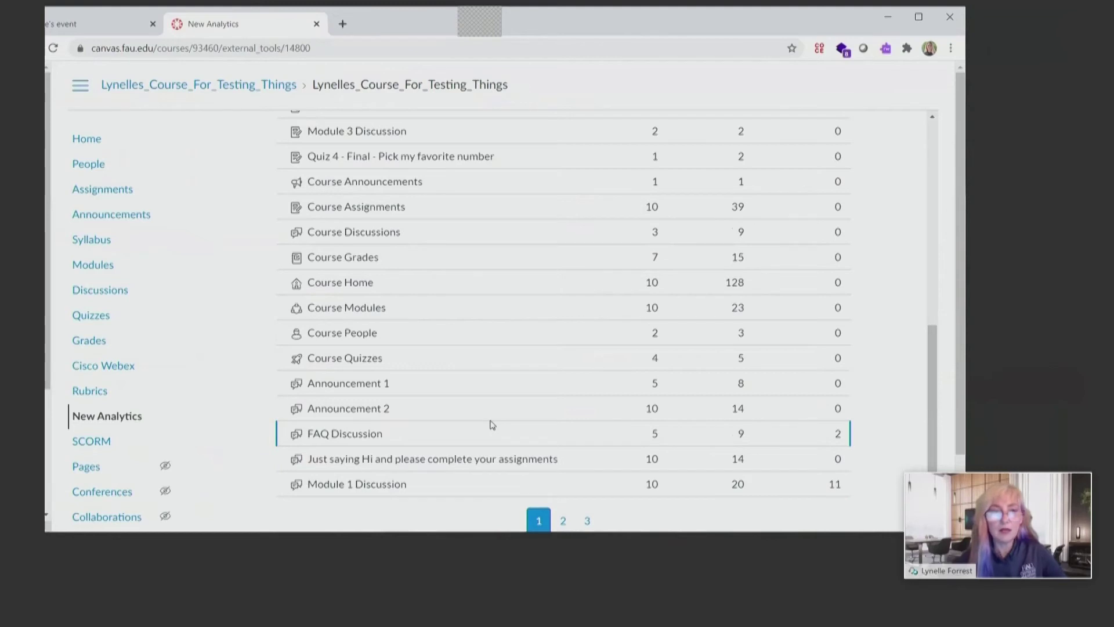
{"action": "triple_click", "coordinate": [393, 386]}
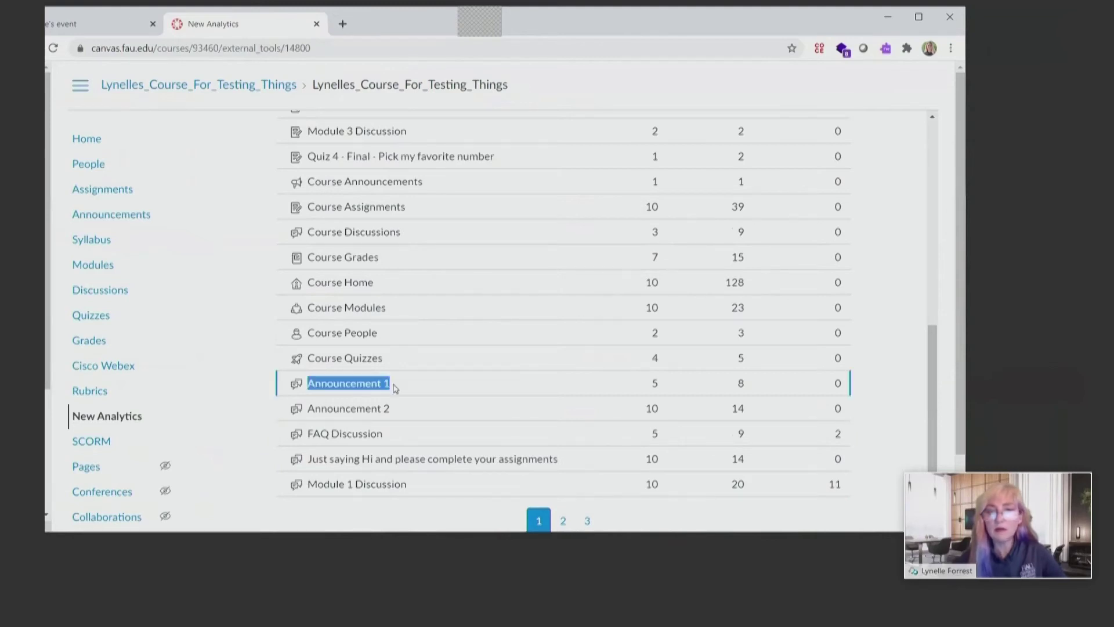
{"action": "double_click", "coordinate": [655, 383]}
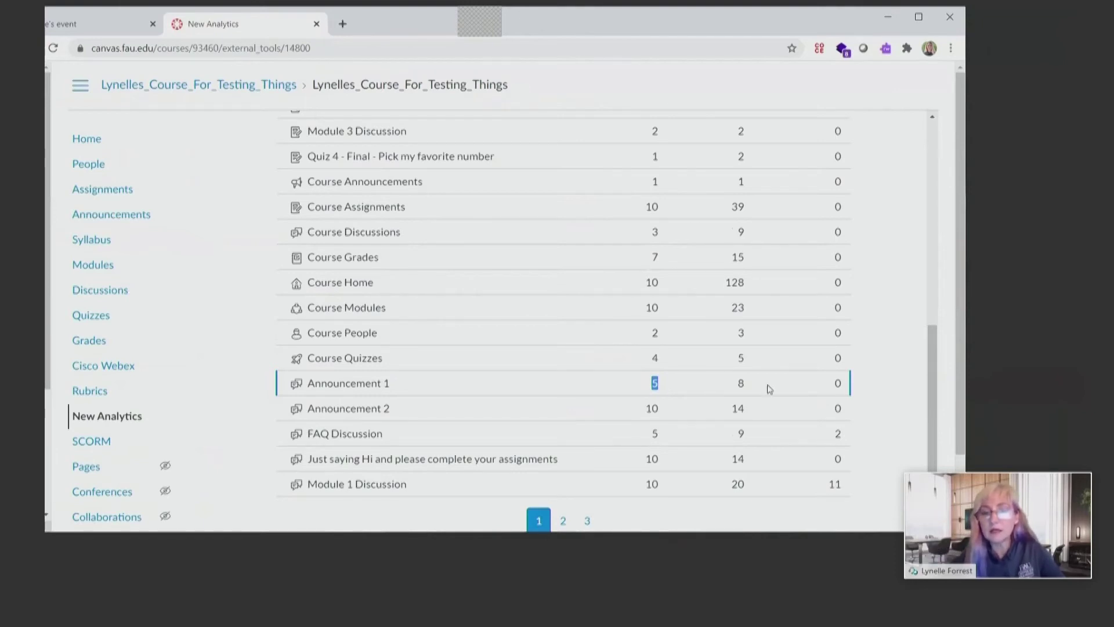
{"action": "double_click", "coordinate": [742, 383]}
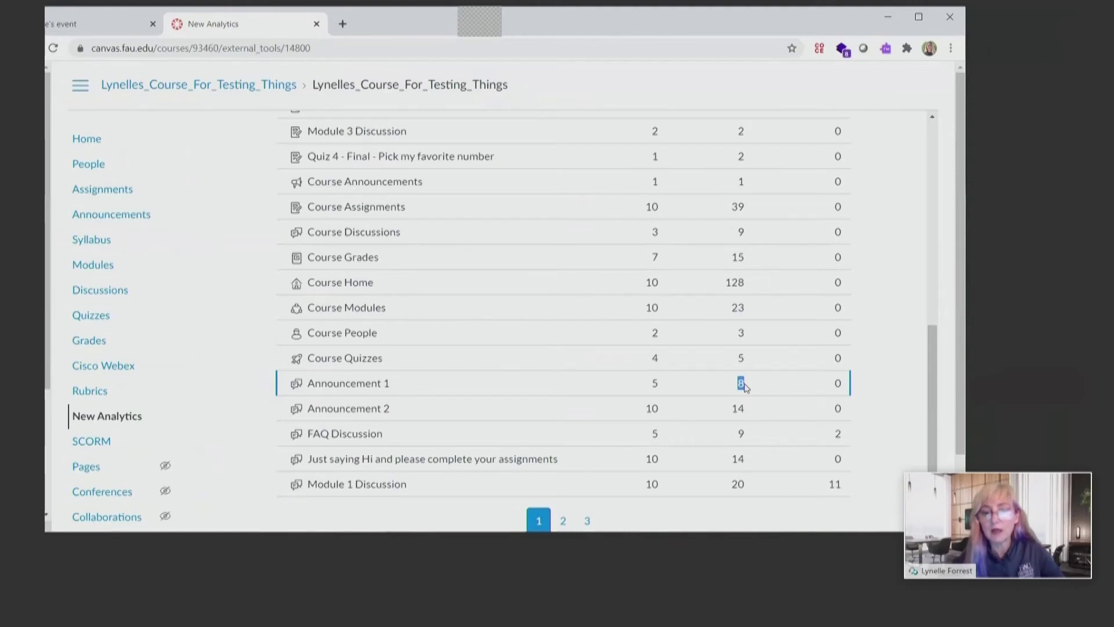
{"action": "double_click", "coordinate": [655, 383]}
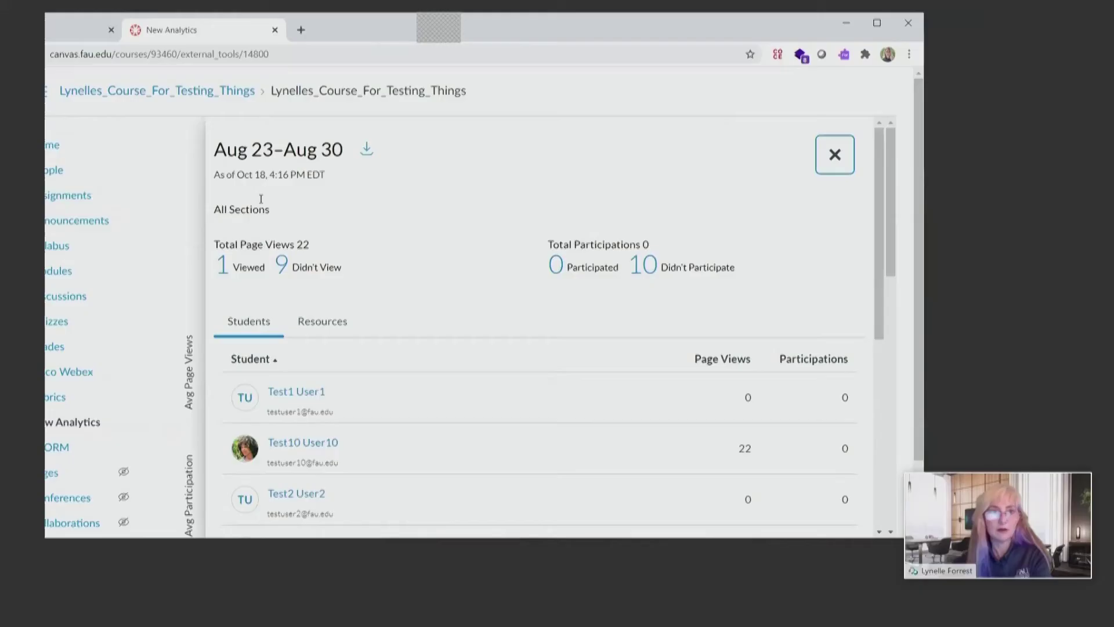
Close the Aug 23–Aug 30 week details to return to the Aug 9–Oct 18 activity chart
{"action": "left_click", "coordinate": [835, 161]}
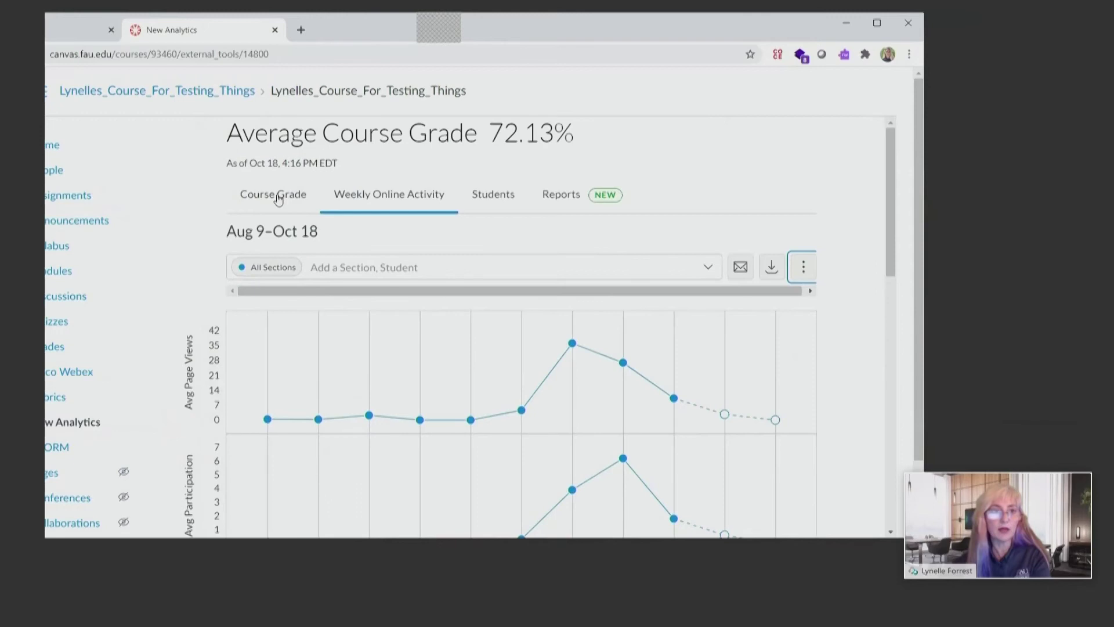
On the Course Grade chart, list Module 1 Discussion's late students and start a message to them
{"action": "left_click", "coordinate": [278, 198]}
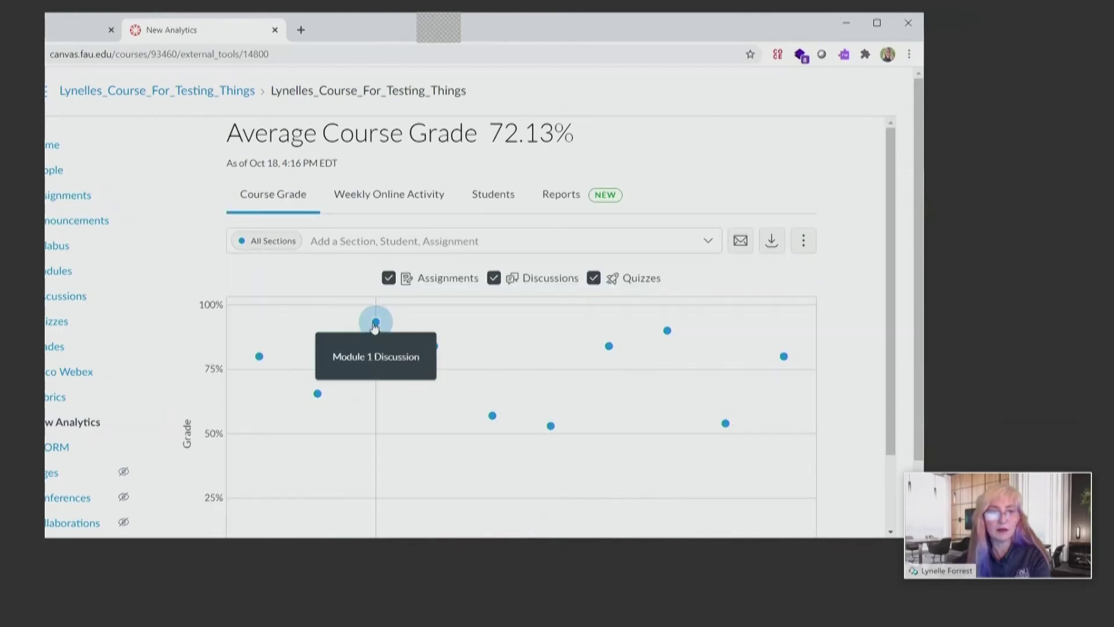
{"action": "left_click", "coordinate": [376, 323]}
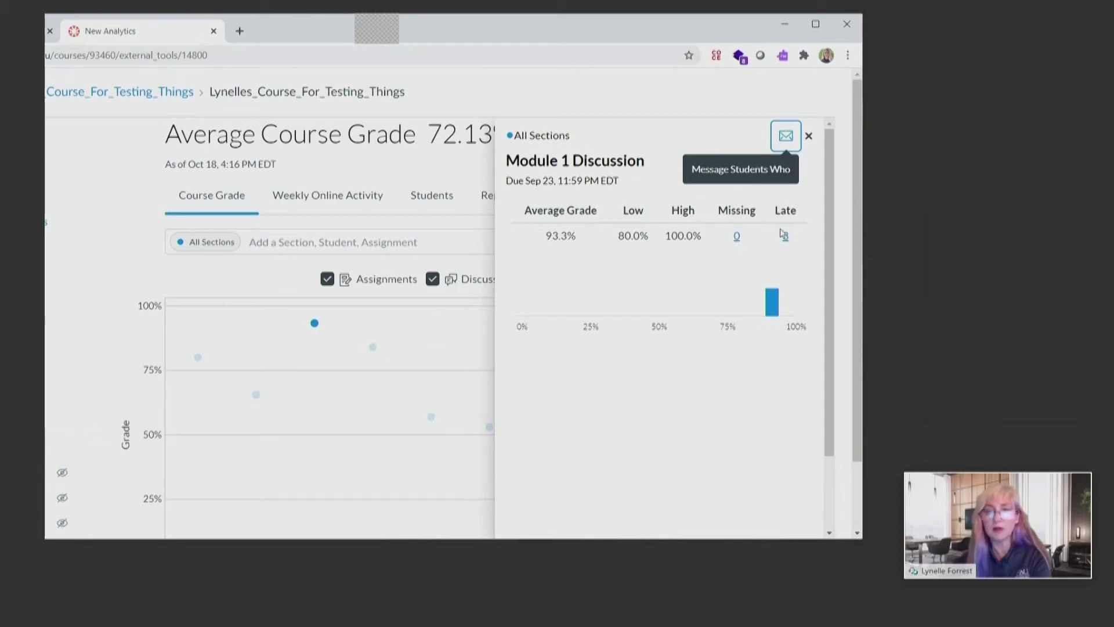
{"action": "left_click", "coordinate": [784, 235]}
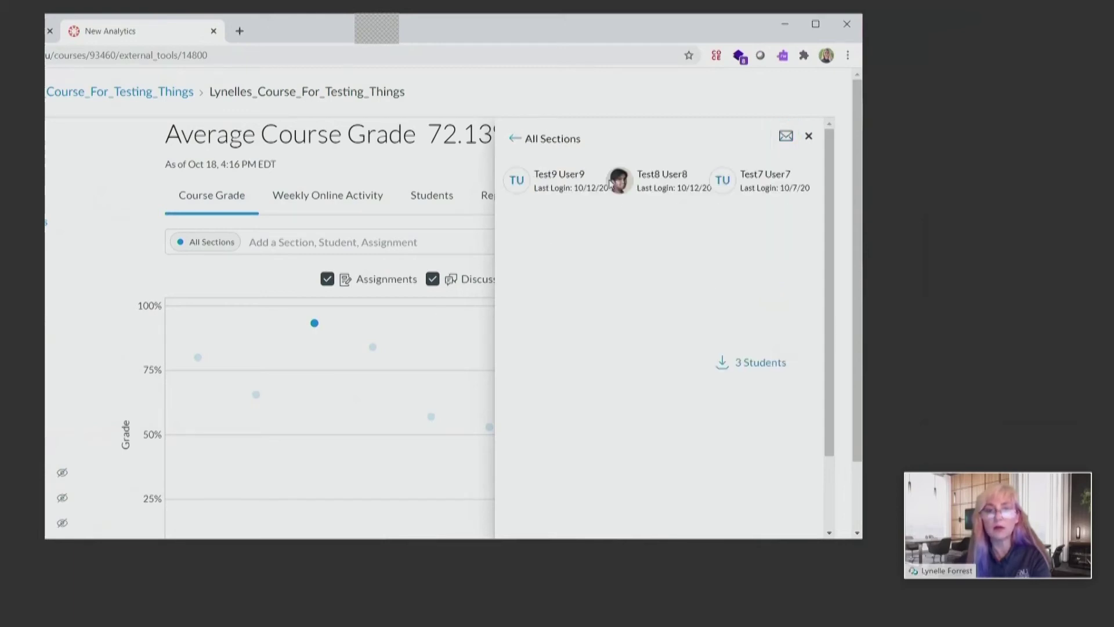
{"action": "left_click", "coordinate": [778, 139]}
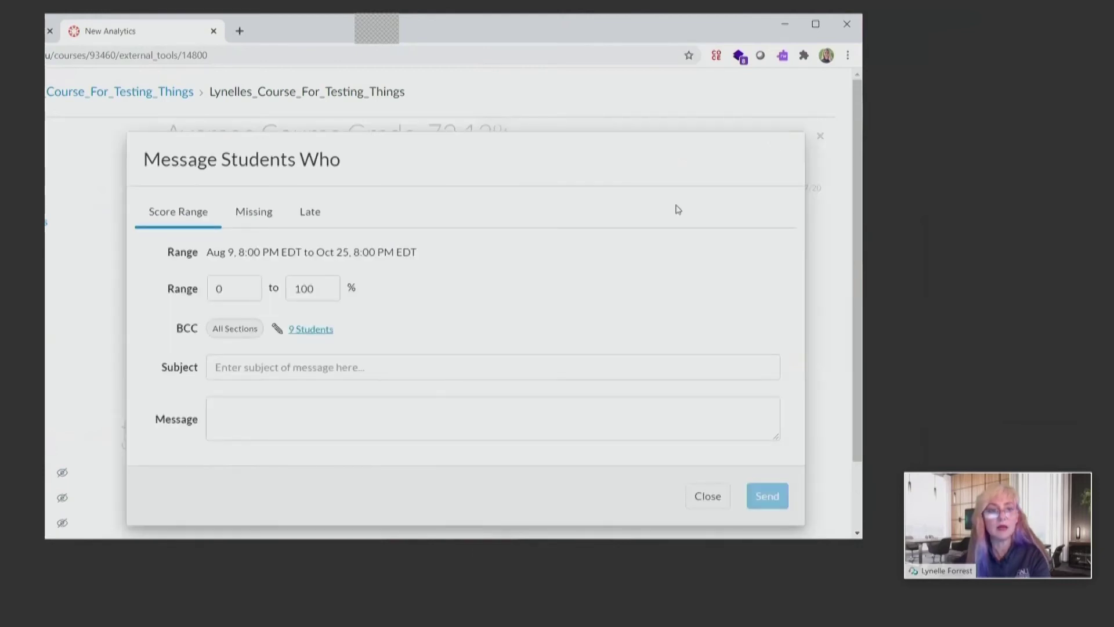
Expand the 9 recipients and remove Test1 through Test6, leaving the three late students
{"action": "left_click", "coordinate": [294, 332]}
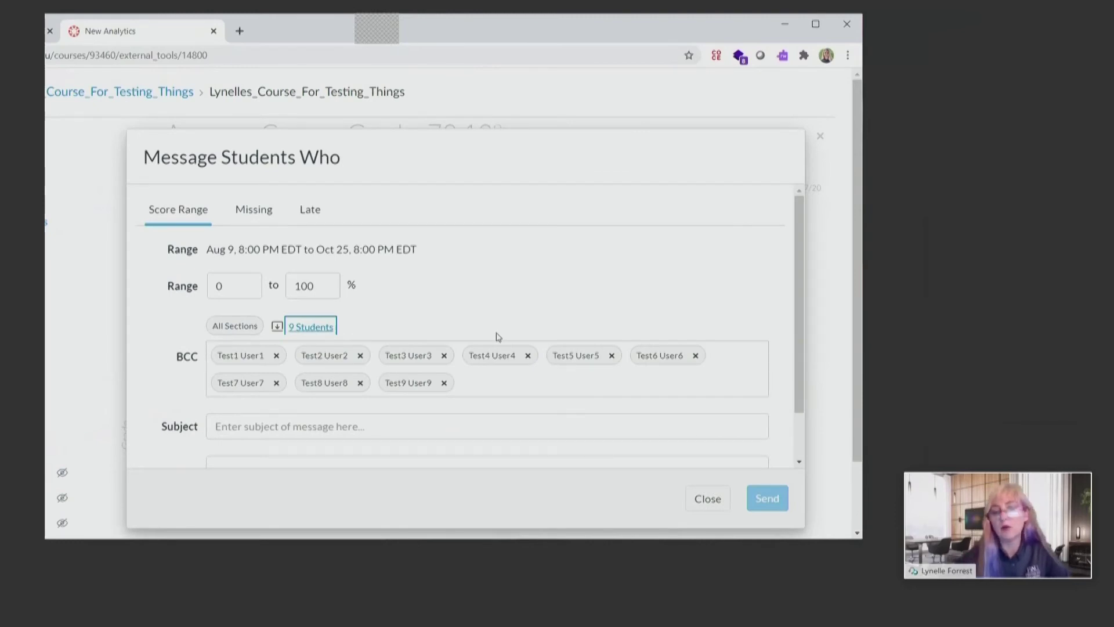
{"action": "left_click", "coordinate": [277, 356]}
{"action": "left_click", "coordinate": [277, 356]}
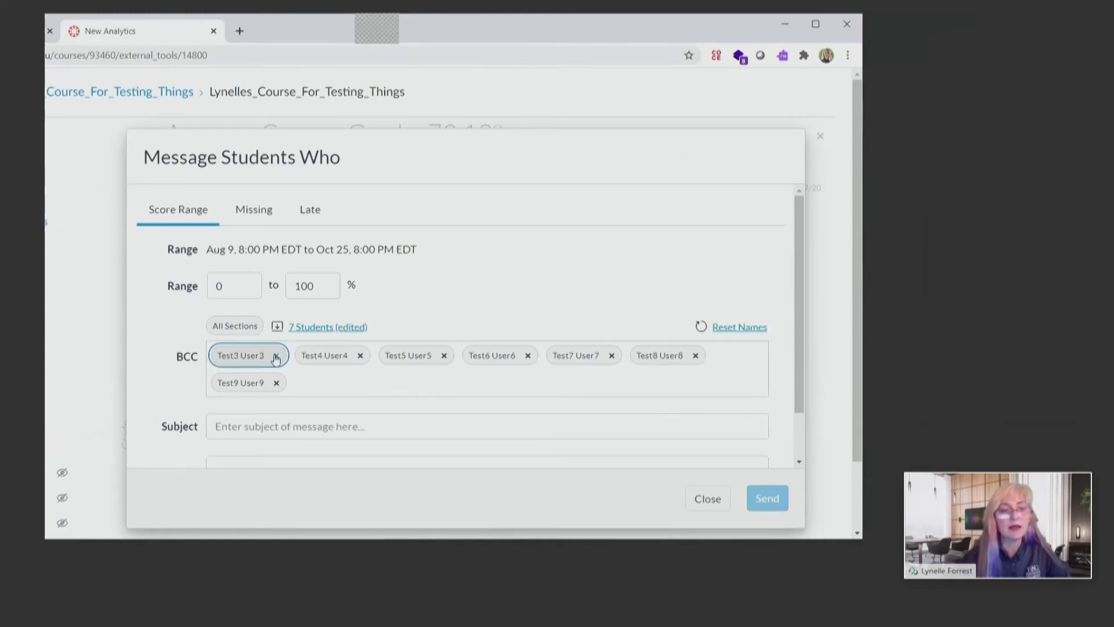
{"action": "left_click", "coordinate": [277, 356]}
{"action": "left_click", "coordinate": [277, 356]}
{"action": "left_click", "coordinate": [276, 356]}
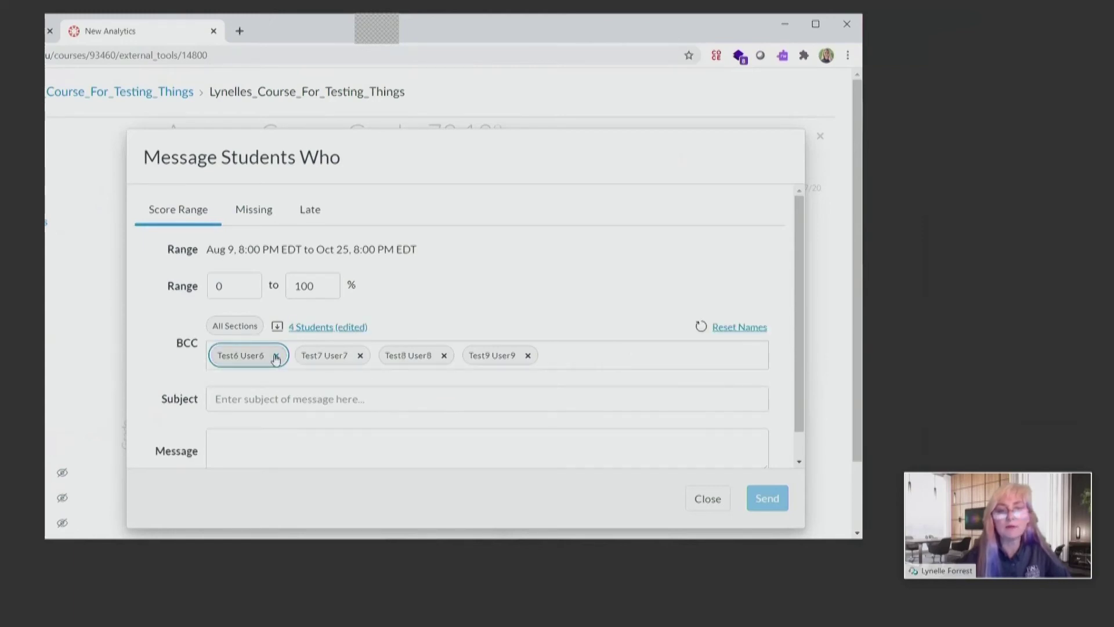
{"action": "left_click", "coordinate": [277, 356]}
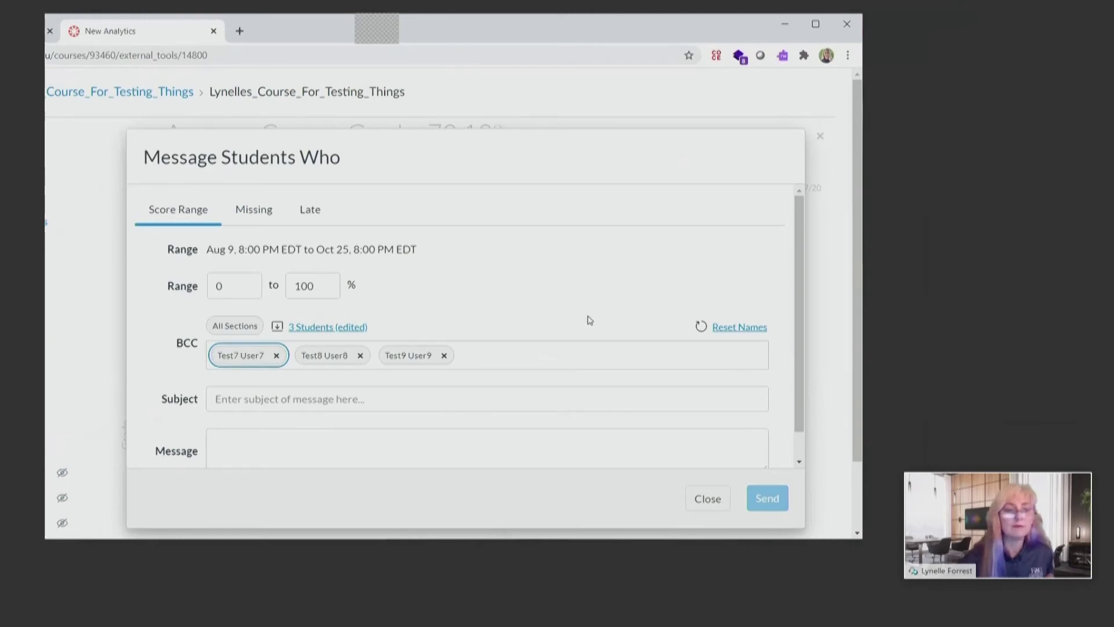
Write 'Hello. Please finish assignments!' and send it to the three late students
{"action": "left_click", "coordinate": [409, 441]}
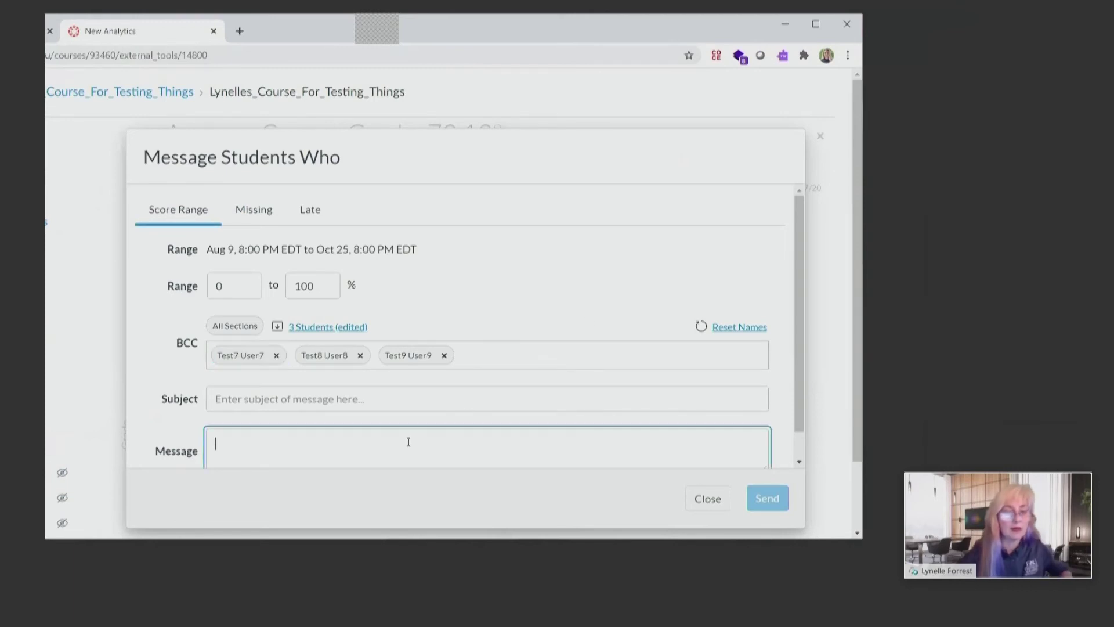
{"action": "type", "text": "H"}
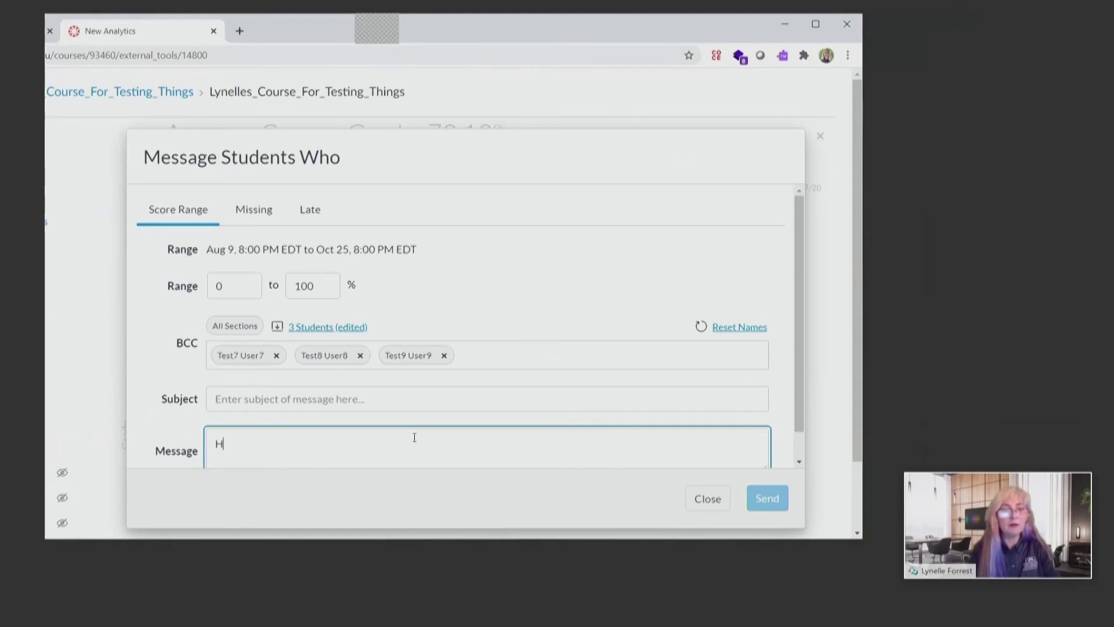
{"action": "type", "text": "ello. Plead f"}
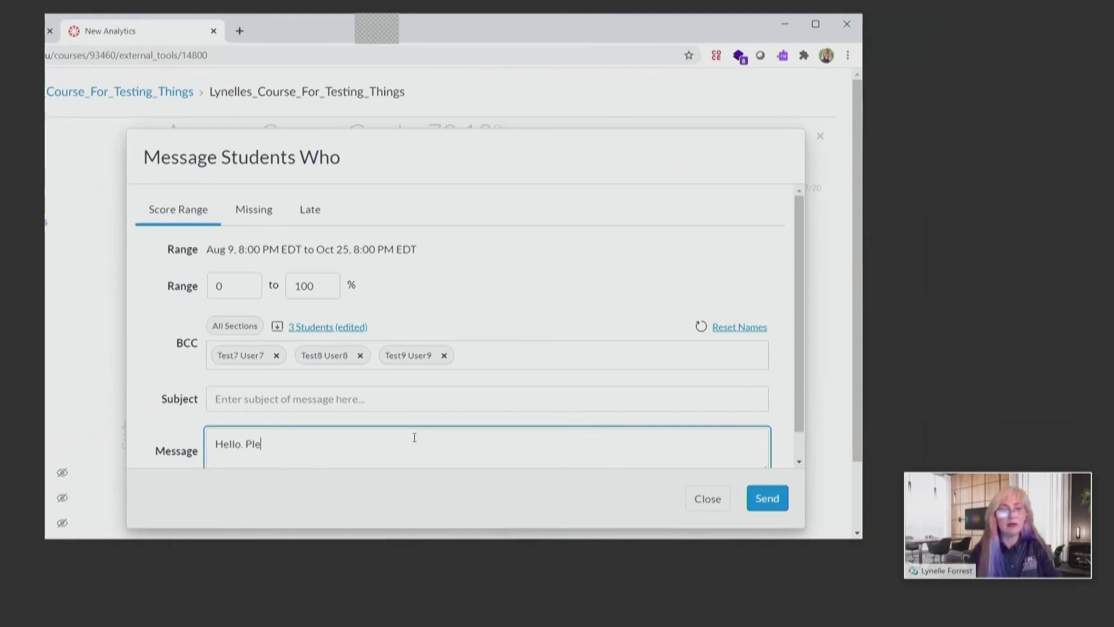
{"action": "key", "text": "BackSpace"}
{"action": "key", "text": "BackSpace"}
{"action": "key", "text": "BackSpace"}
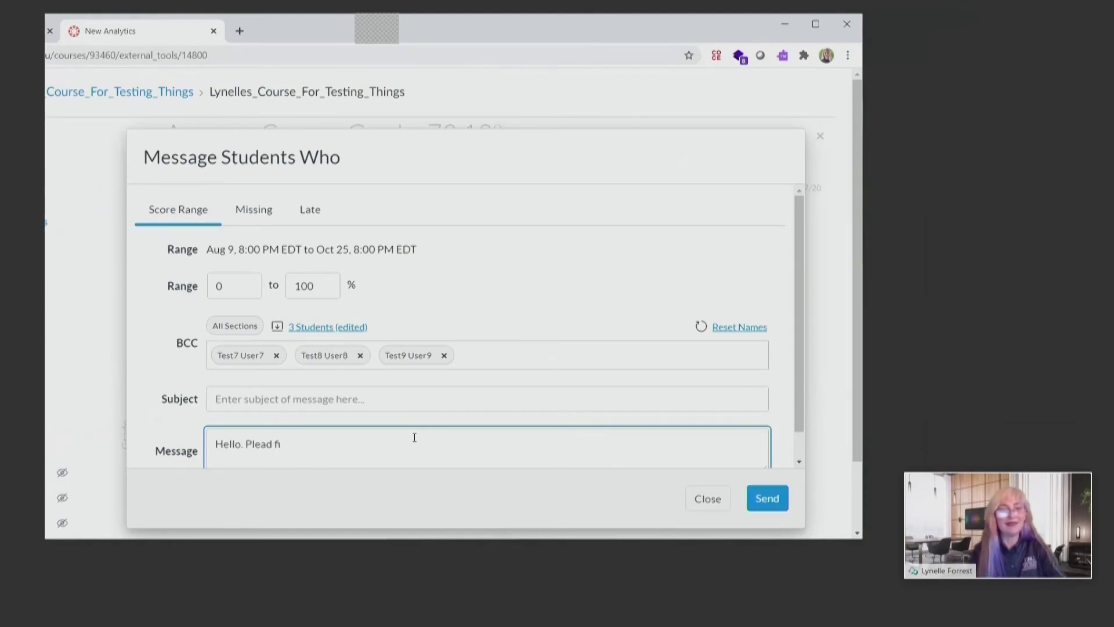
{"action": "type", "text": "se "}
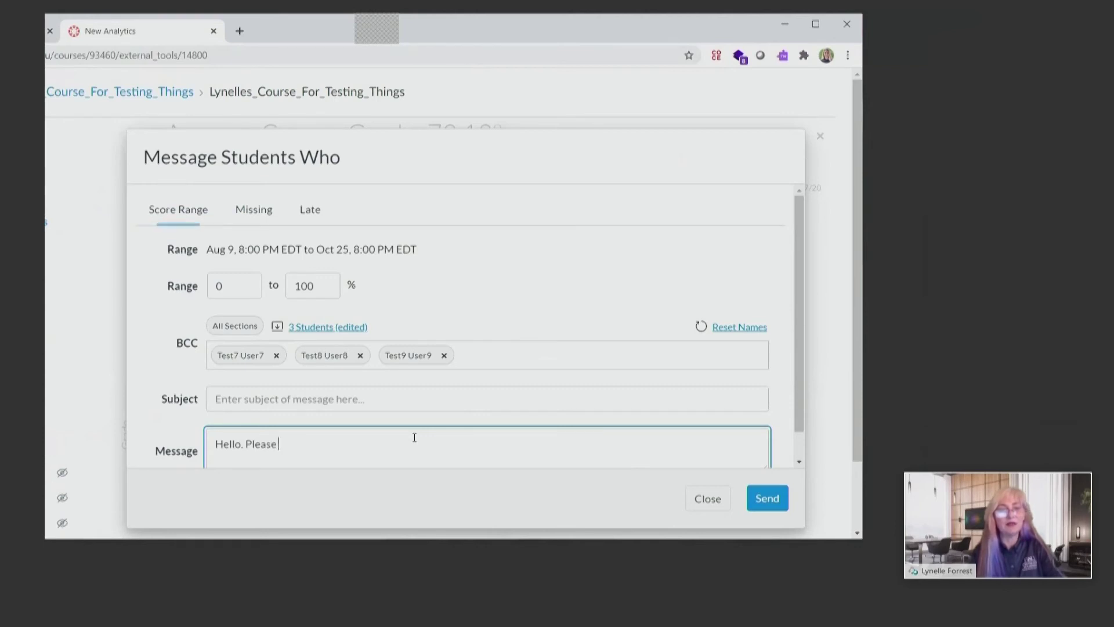
{"action": "type", "text": "finish as"}
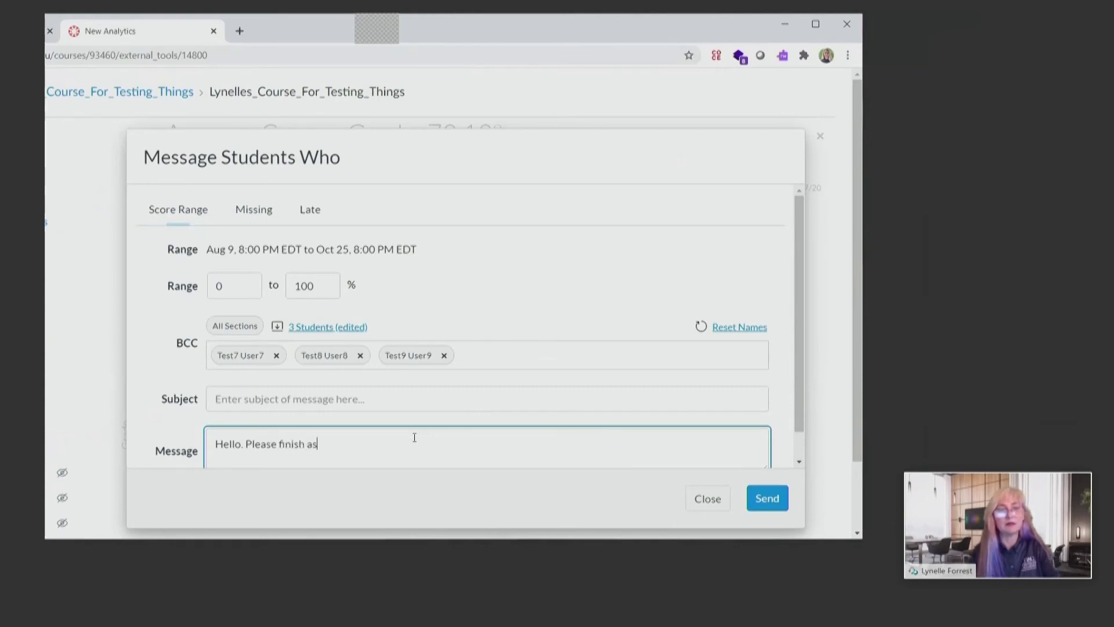
{"action": "type", "text": "signments!"}
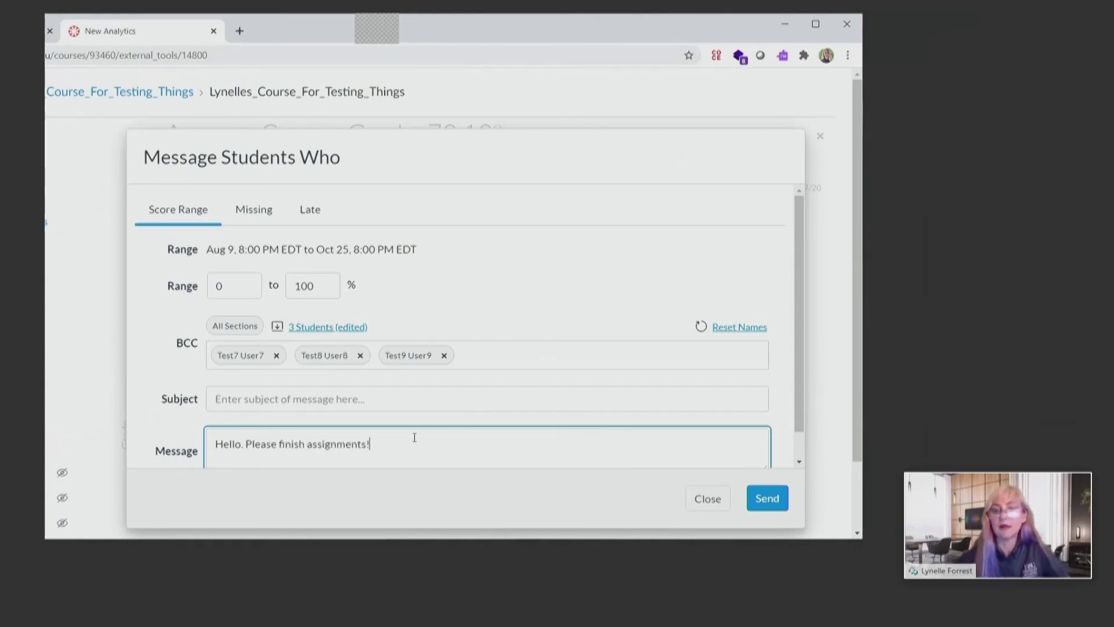
{"action": "left_click", "coordinate": [777, 498]}
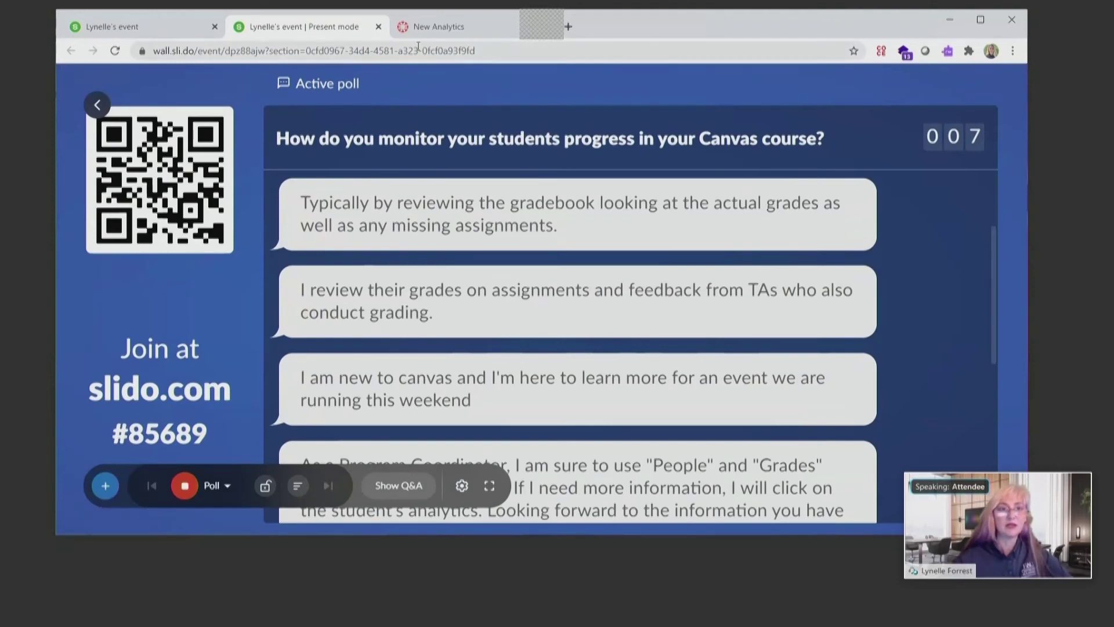
Leave the Slido poll and return from New Analytics to the Canvas course home page
{"action": "left_click", "coordinate": [433, 27]}
{"action": "left_click", "coordinate": [249, 93]}
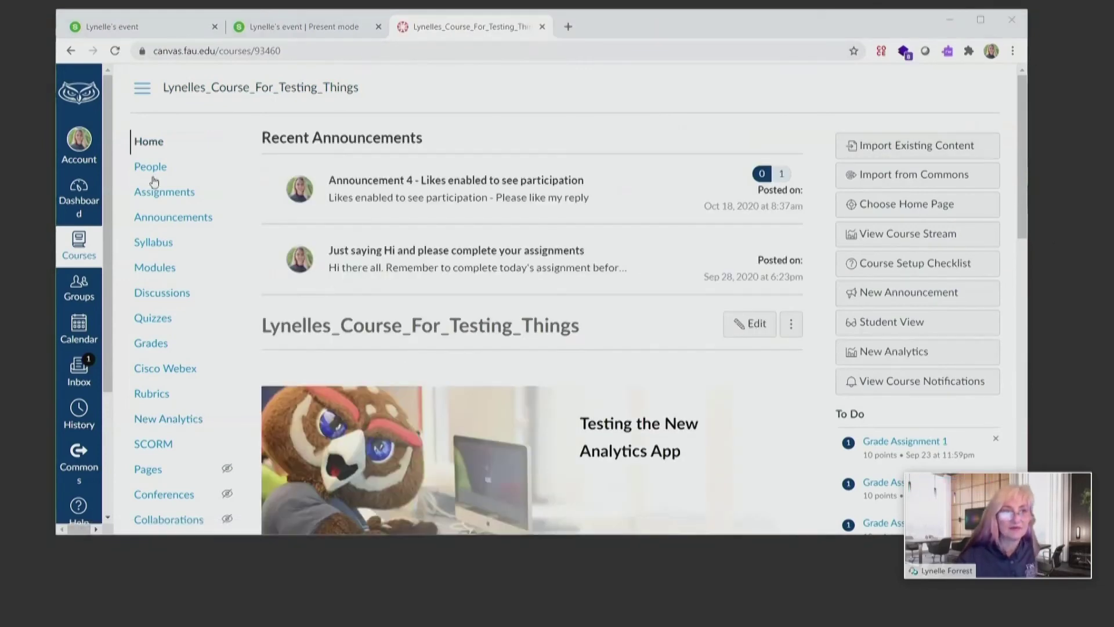
Open Test3 User3's quick profile from the People roster and reach the link to their full profile
{"action": "left_click", "coordinate": [152, 169]}
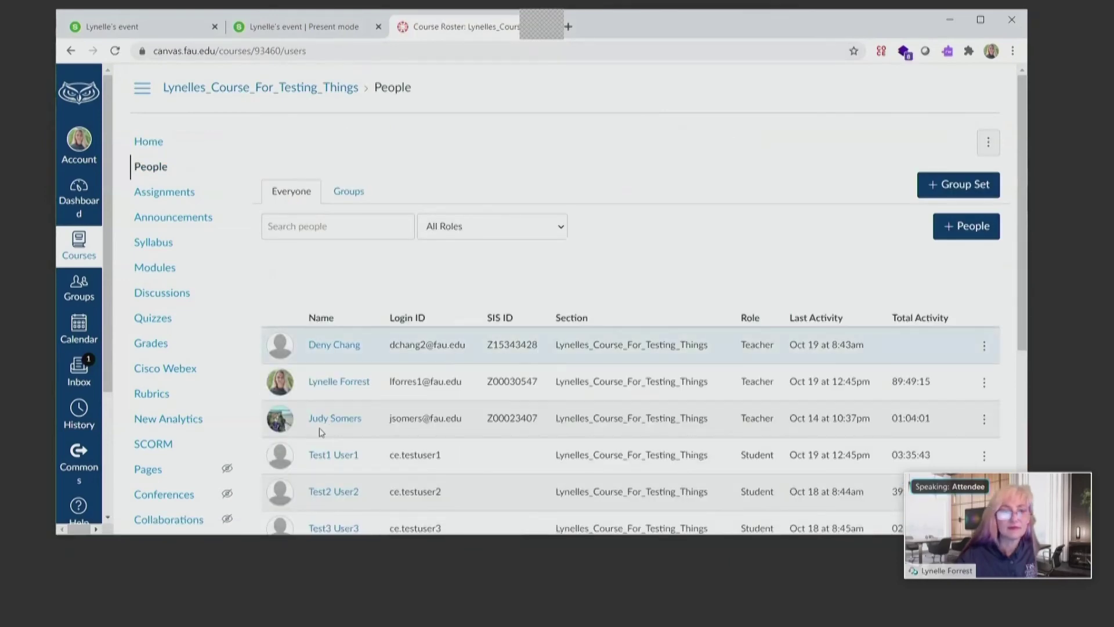
{"action": "left_click", "coordinate": [330, 415]}
{"action": "scroll", "coordinate": [474, 409], "scroll_direction": "down", "scroll_amount": 5}
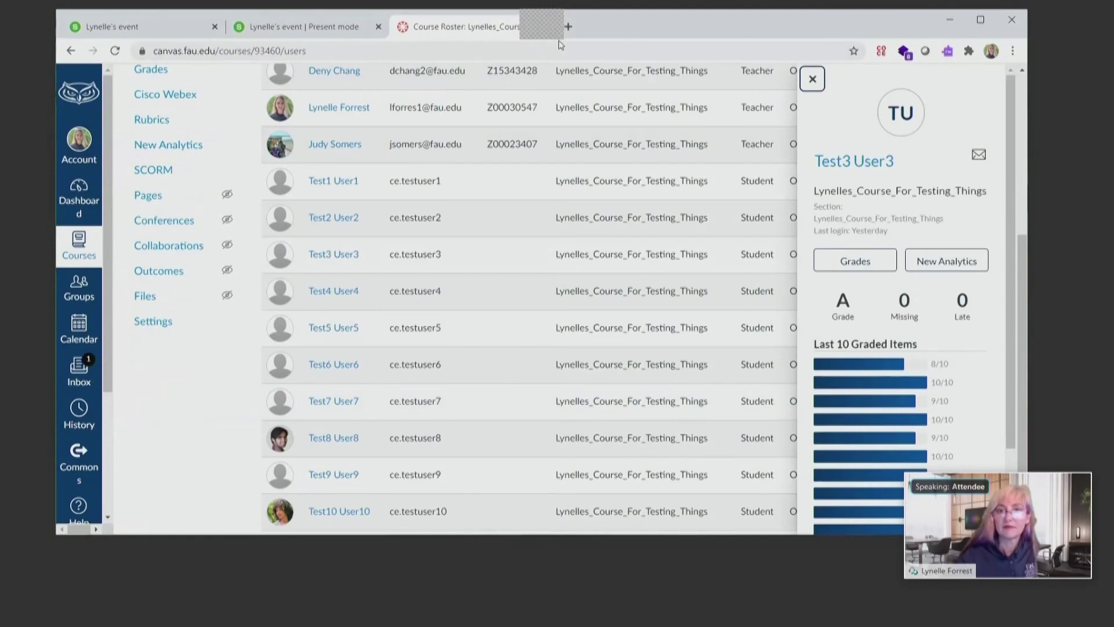
{"action": "left_click_drag", "start_coordinate": [550, 39], "coordinate": [391, 48]}
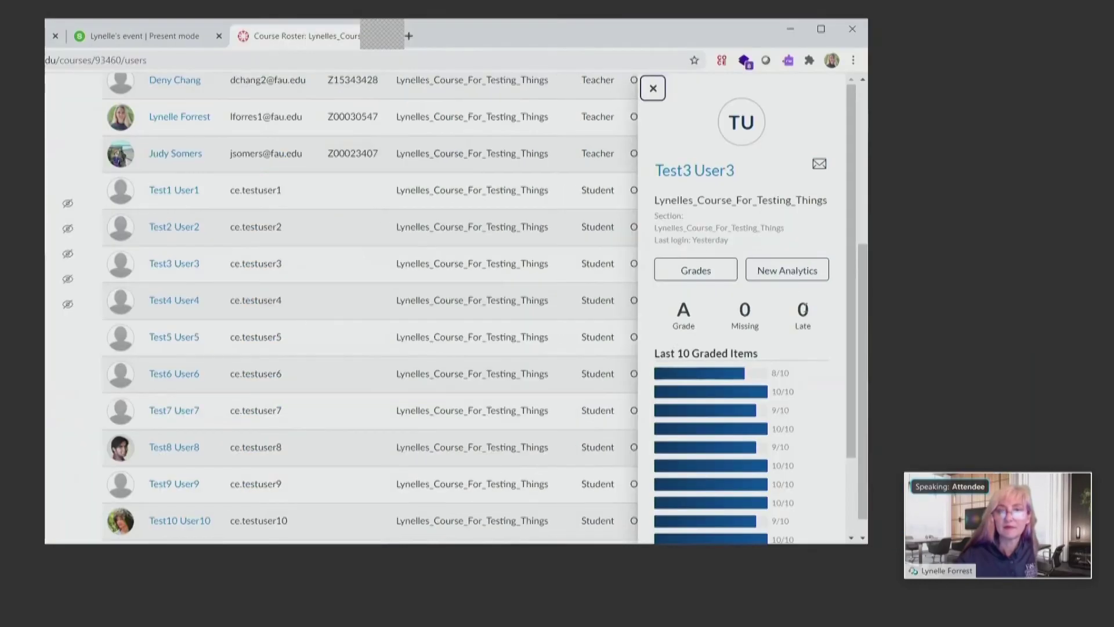
{"action": "key", "text": "Tab"}
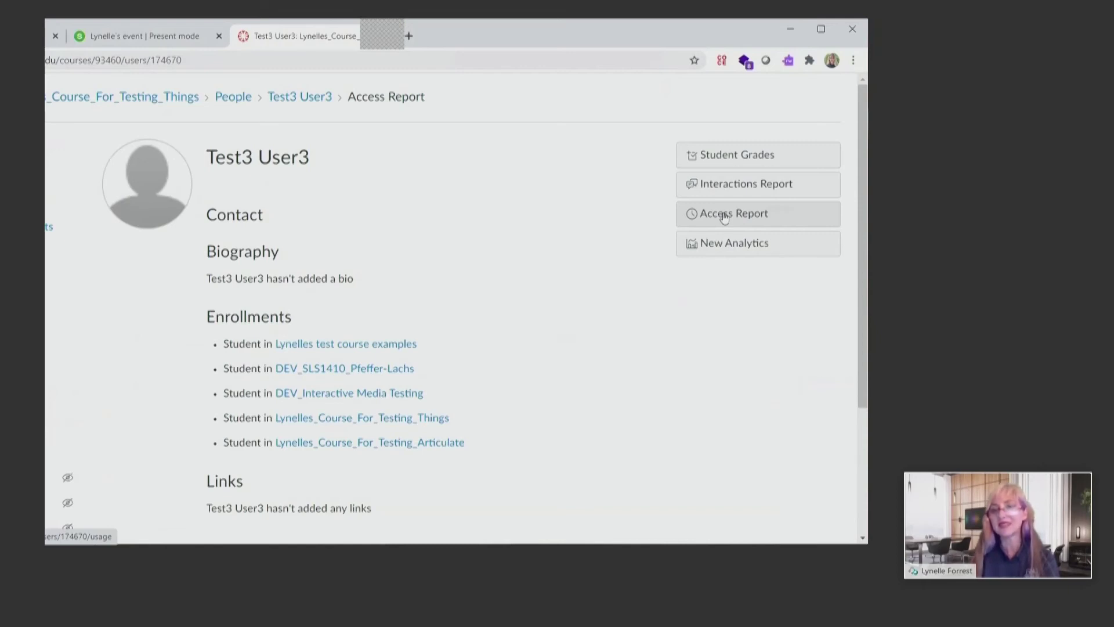
{"action": "left_click", "coordinate": [726, 216]}
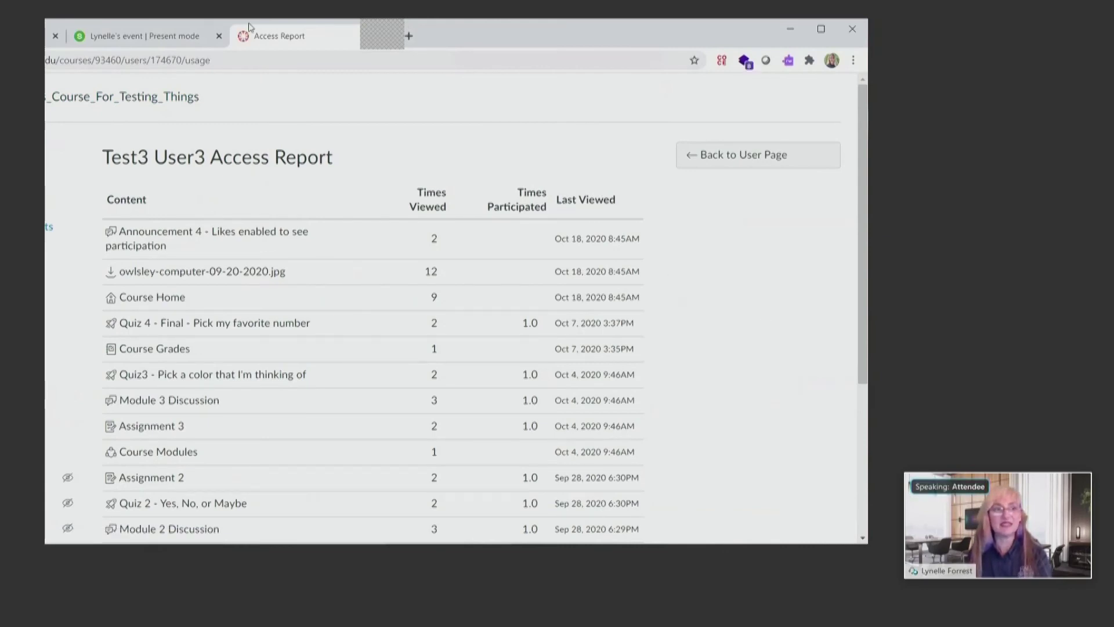
{"action": "double_click", "coordinate": [373, 35]}
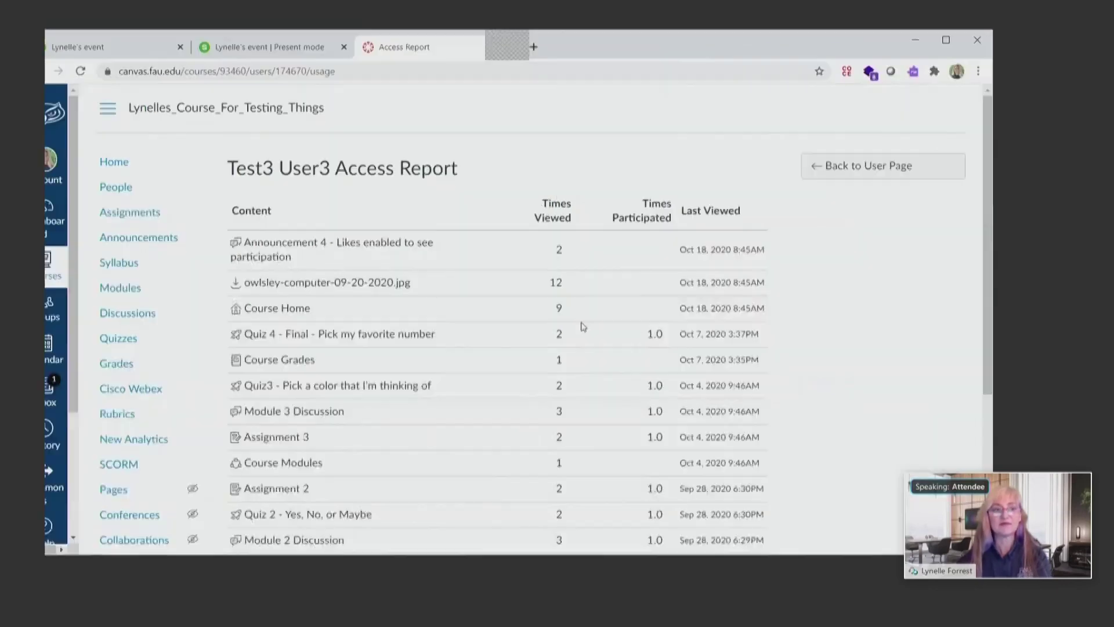
{"action": "scroll", "coordinate": [519, 378], "scroll_direction": "down", "scroll_amount": 3}
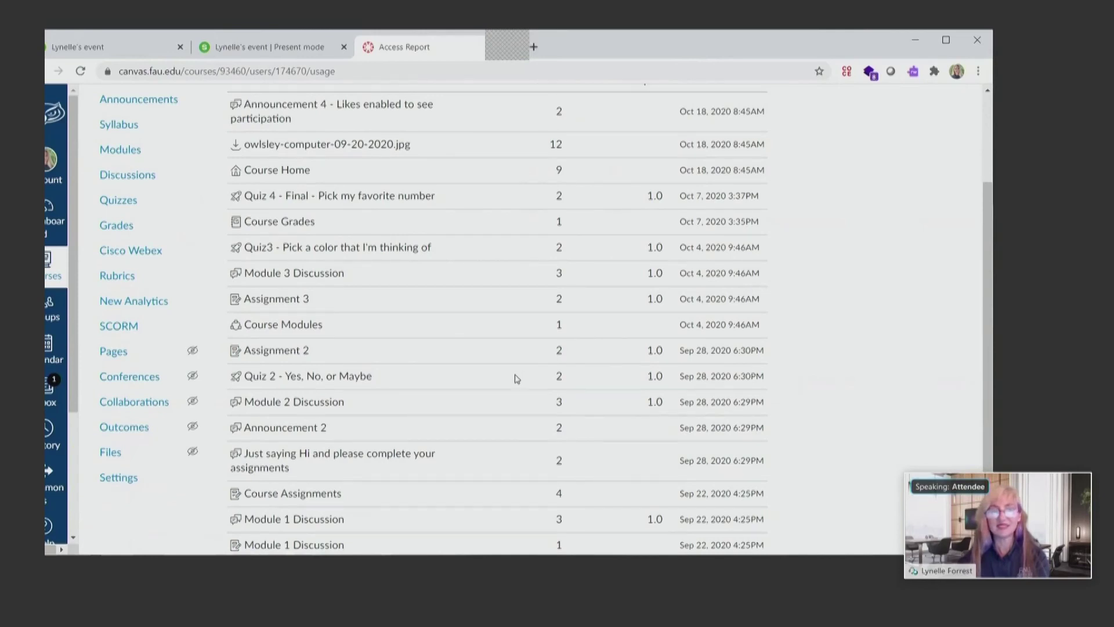
{"action": "scroll", "coordinate": [516, 378], "scroll_direction": "down", "scroll_amount": 2}
{"action": "scroll", "coordinate": [565, 383], "scroll_direction": "down", "scroll_amount": 1}
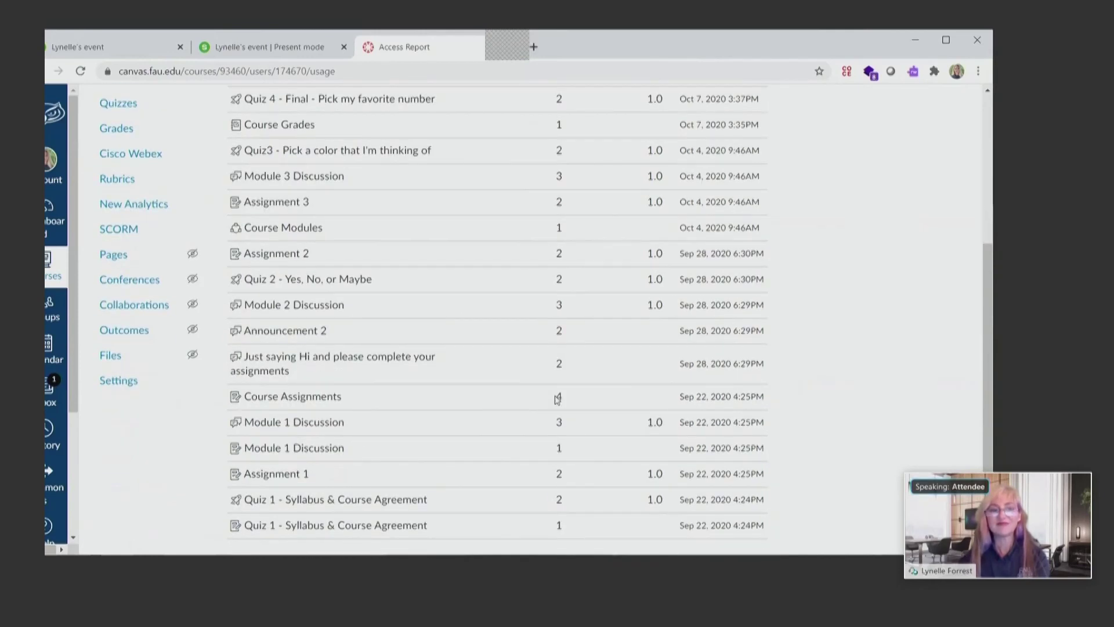
{"action": "scroll", "coordinate": [554, 402], "scroll_direction": "up", "scroll_amount": 4}
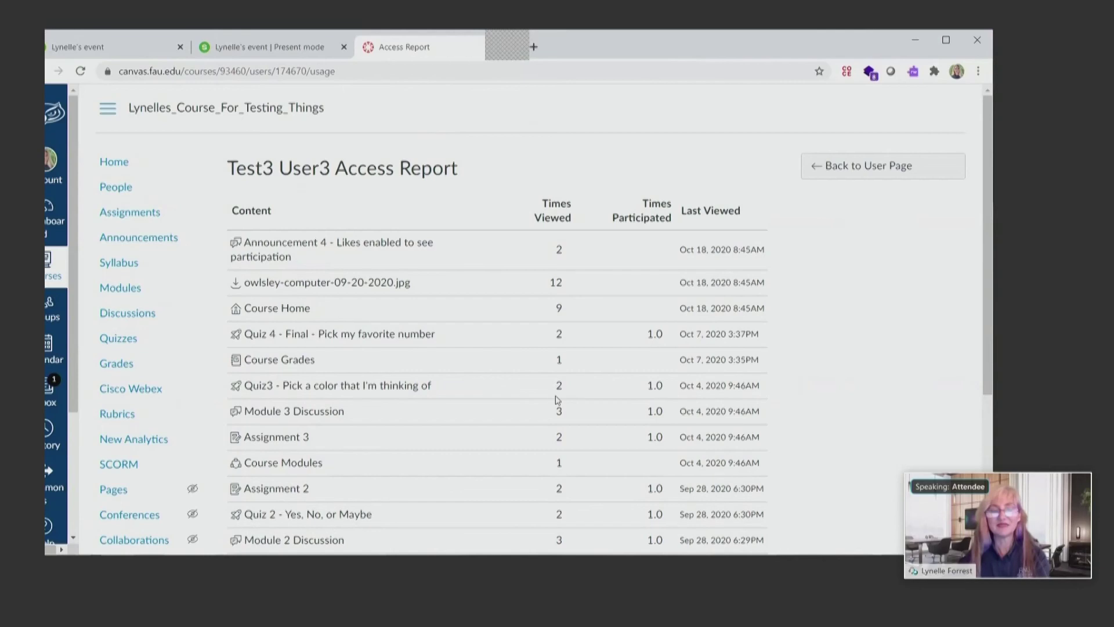
{"action": "scroll", "coordinate": [558, 387], "scroll_direction": "down", "scroll_amount": 2}
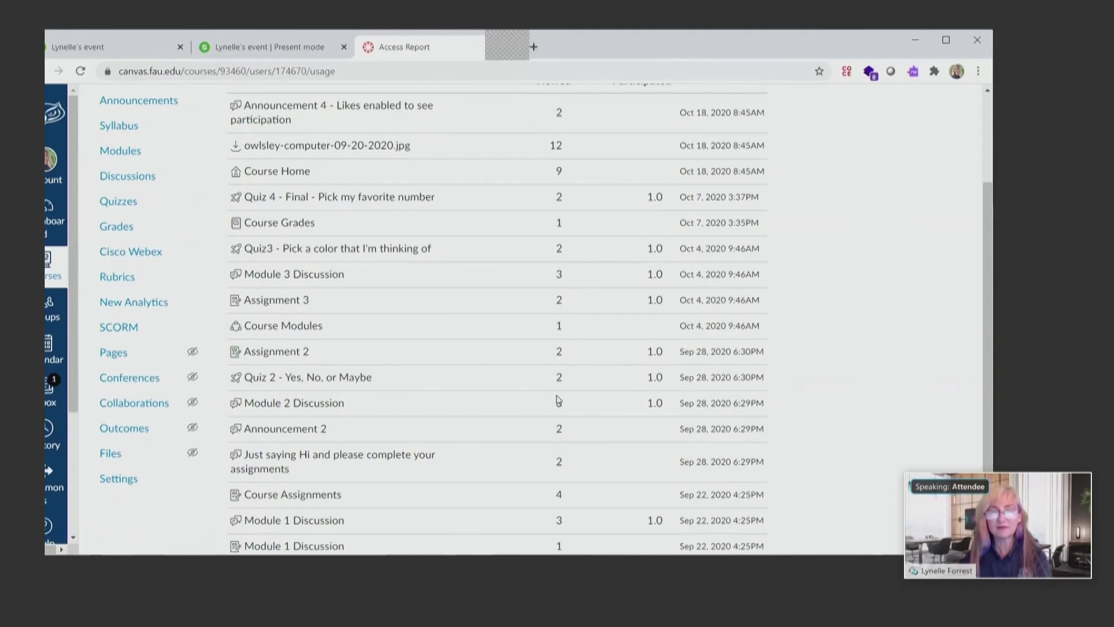
{"action": "scroll", "coordinate": [558, 399], "scroll_direction": "down", "scroll_amount": 2}
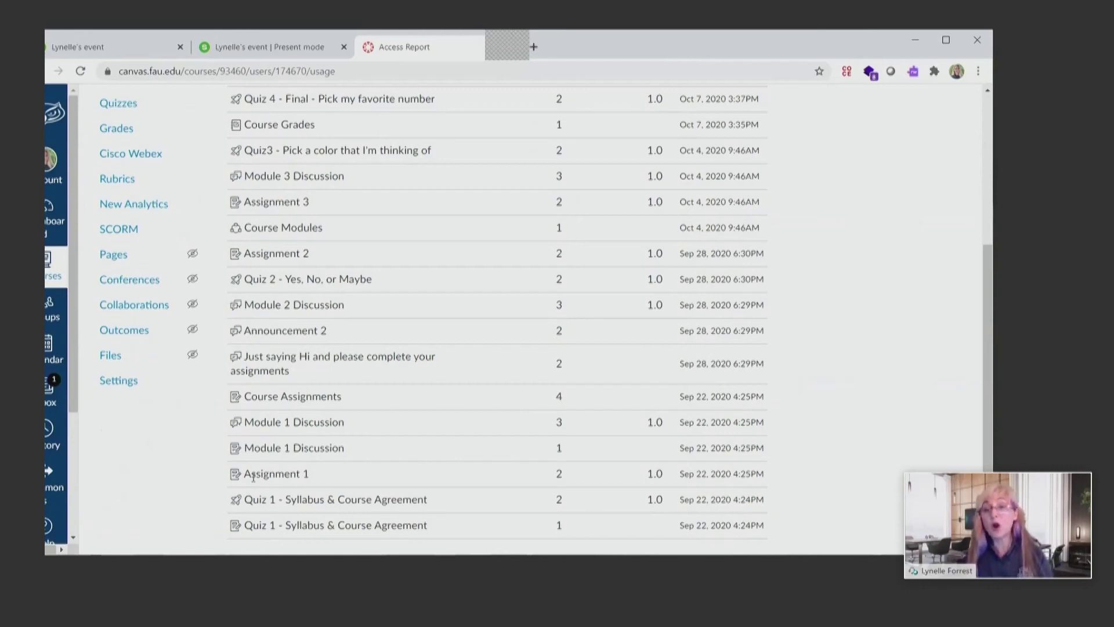
{"action": "scroll", "coordinate": [253, 476], "scroll_direction": "up", "scroll_amount": 1}
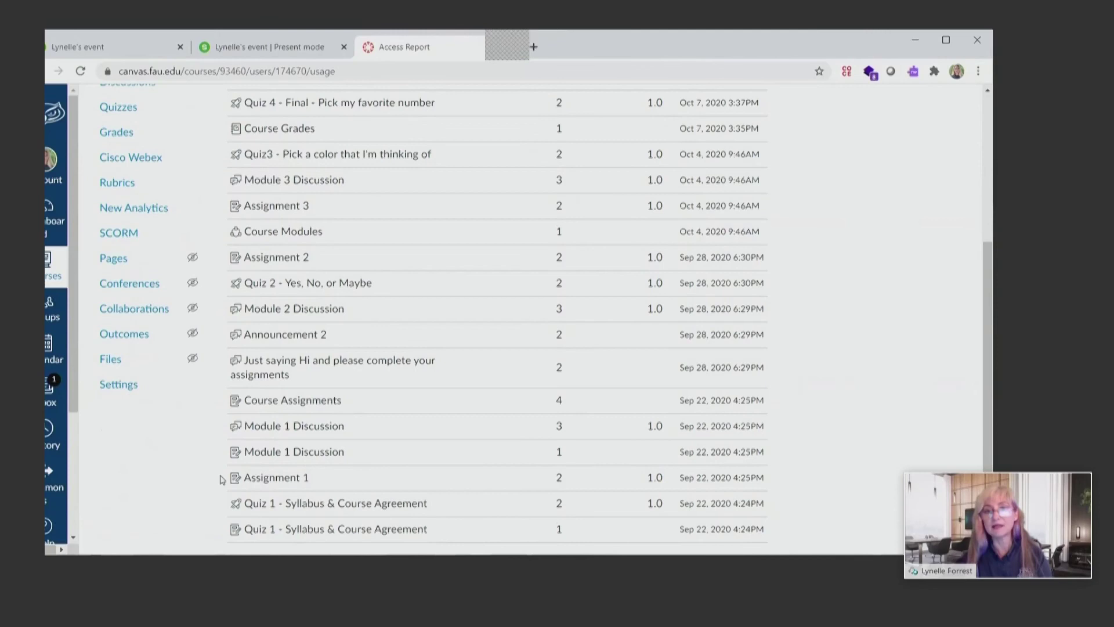
{"action": "scroll", "coordinate": [227, 476], "scroll_direction": "up", "scroll_amount": 5}
{"action": "scroll", "coordinate": [228, 470], "scroll_direction": "down", "scroll_amount": 5}
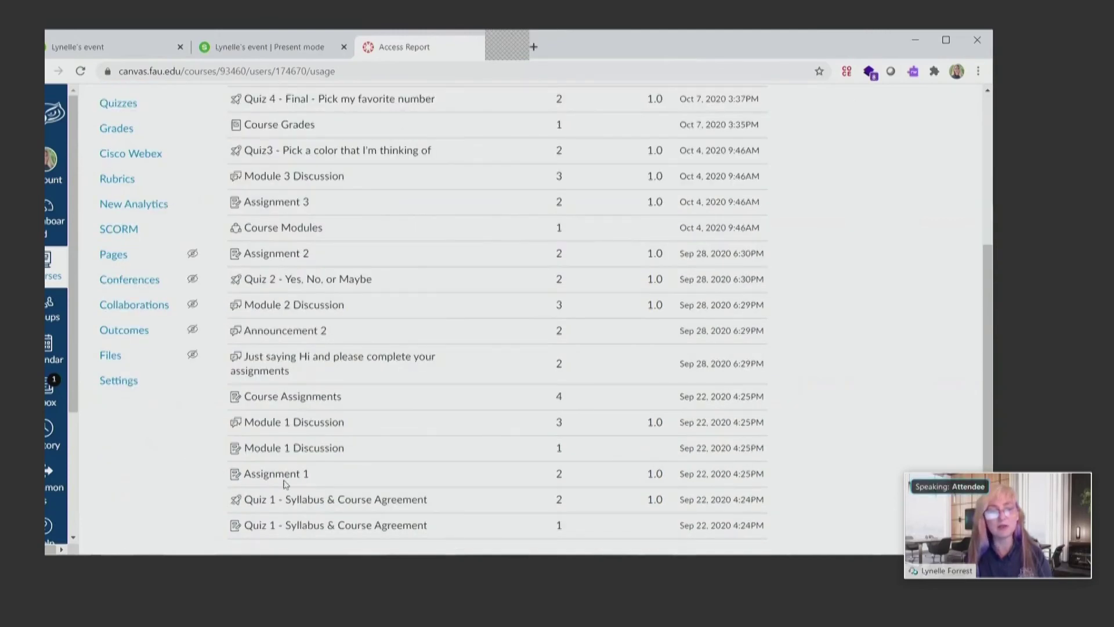
{"action": "left_click_drag", "start_coordinate": [245, 474], "coordinate": [748, 470]}
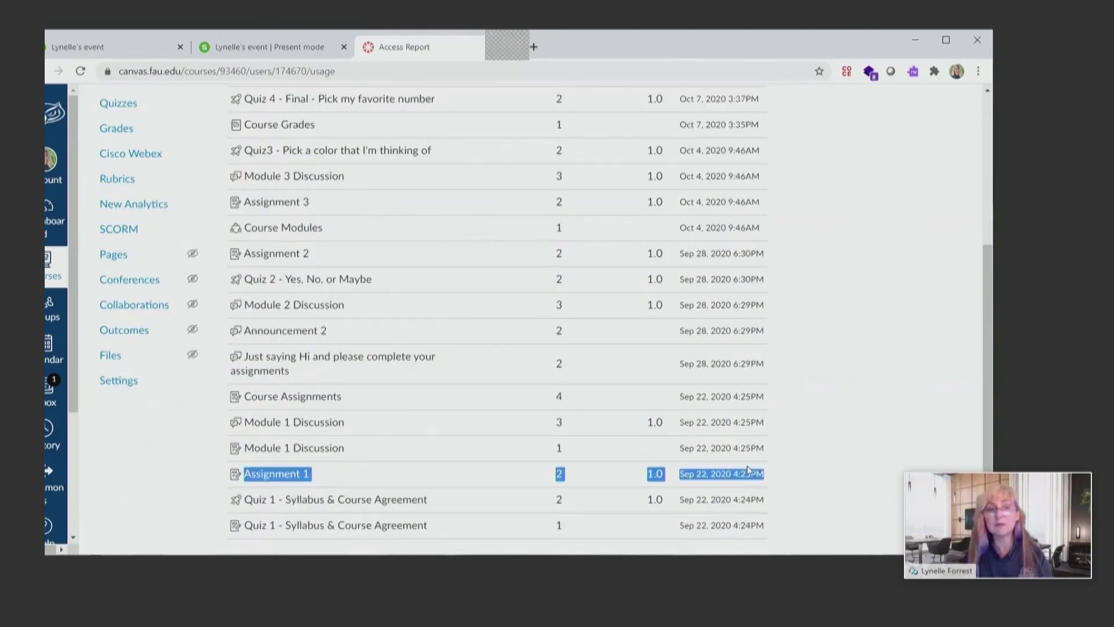
{"action": "left_click", "coordinate": [377, 456]}
{"action": "scroll", "coordinate": [394, 460], "scroll_direction": "up", "scroll_amount": 5}
{"action": "scroll", "coordinate": [400, 463], "scroll_direction": "down", "scroll_amount": 2}
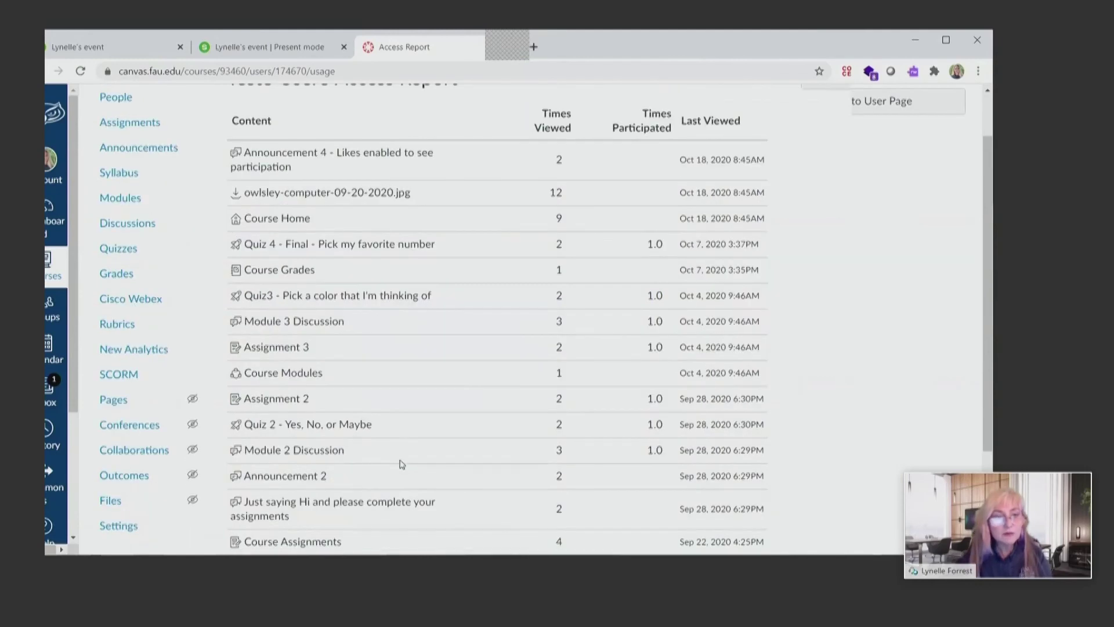
{"action": "scroll", "coordinate": [400, 464], "scroll_direction": "down", "scroll_amount": 1}
{"action": "left_click_drag", "start_coordinate": [245, 468], "coordinate": [778, 468]}
{"action": "left_click", "coordinate": [672, 466]}
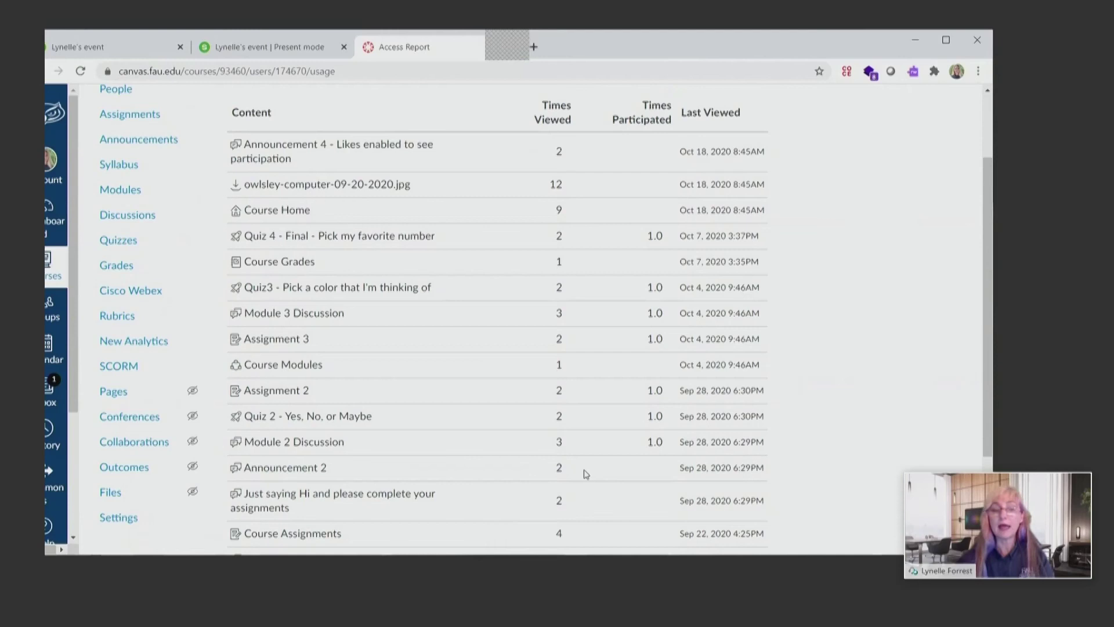
{"action": "left_click_drag", "start_coordinate": [246, 467], "coordinate": [766, 467]}
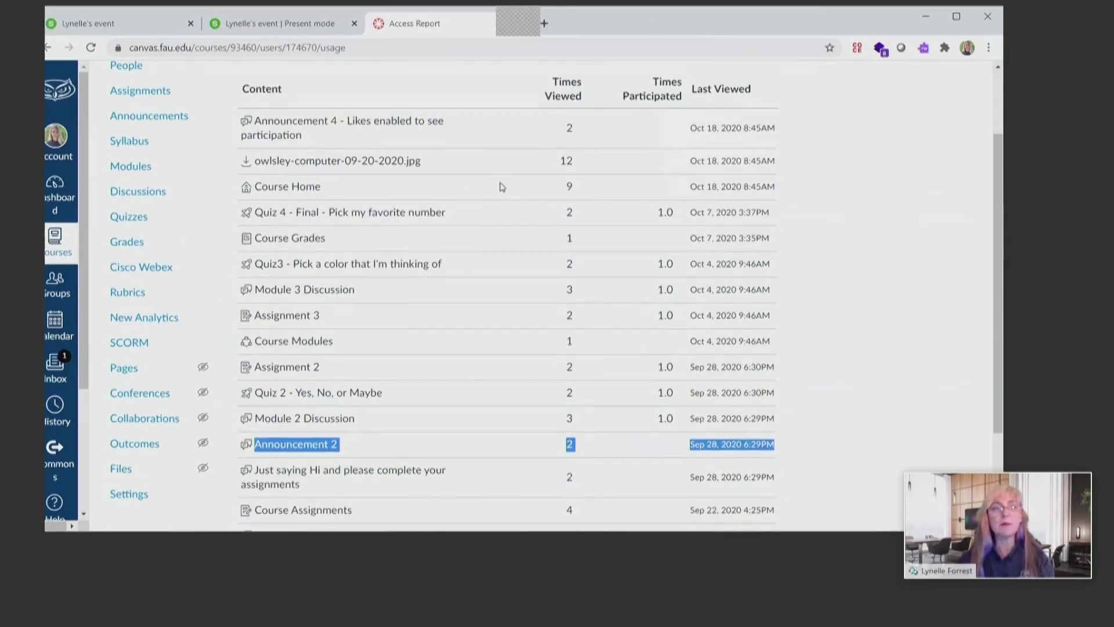
{"action": "scroll", "coordinate": [522, 290], "scroll_direction": "up", "scroll_amount": 2}
Highlight the student's name and the Assignment 1 view count in the Access Report
{"action": "left_click_drag", "start_coordinate": [236, 168], "coordinate": [367, 169]}
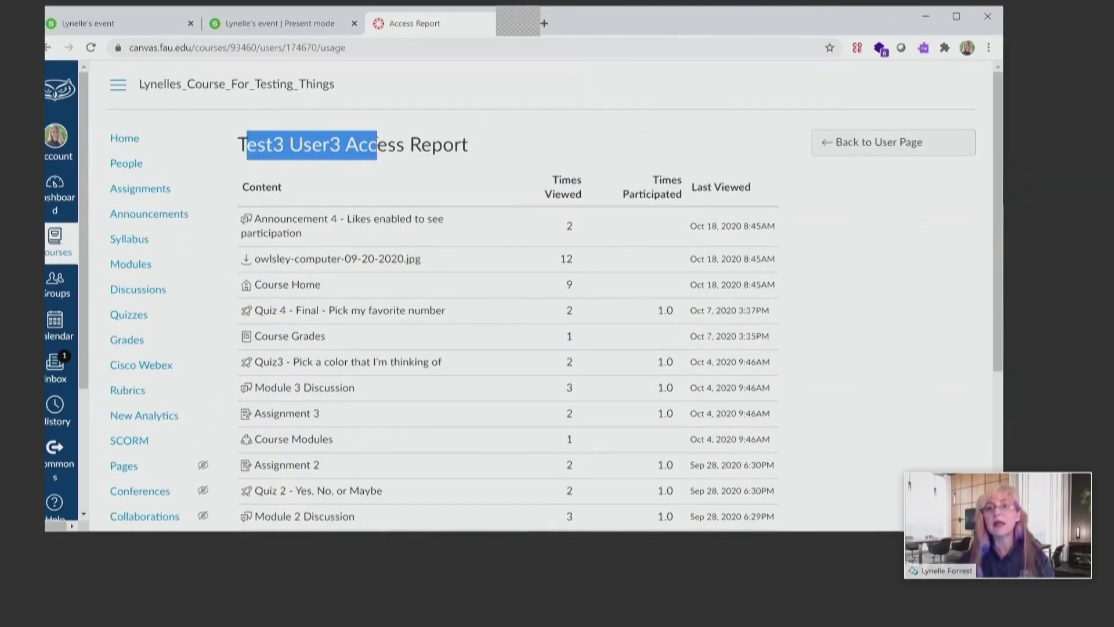
{"action": "scroll", "coordinate": [778, 270], "scroll_direction": "down", "scroll_amount": 4}
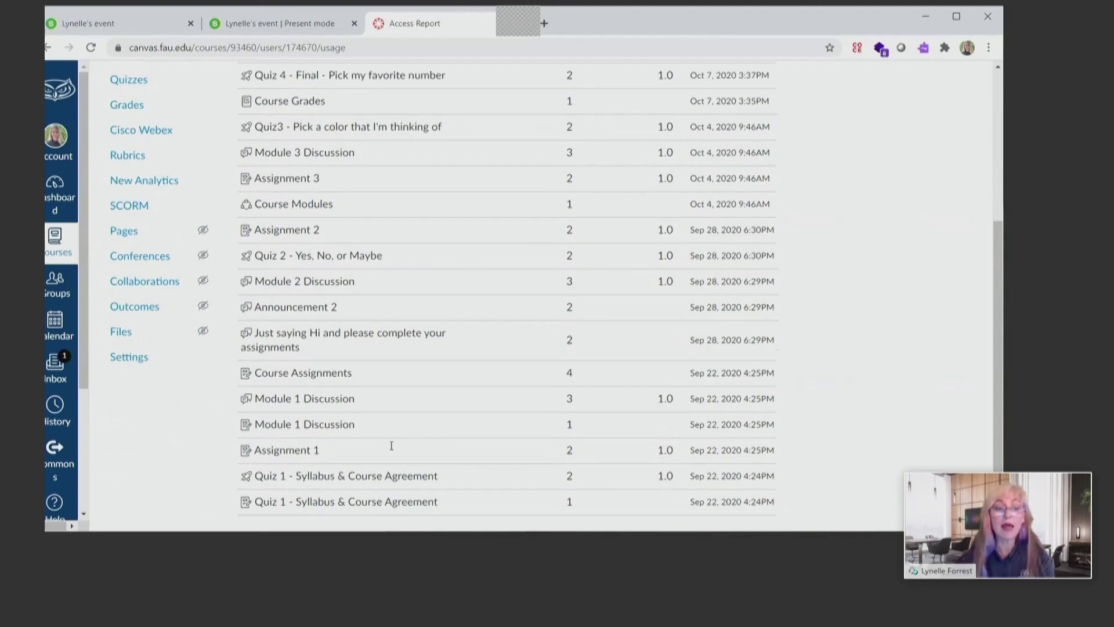
{"action": "left_click_drag", "start_coordinate": [255, 450], "coordinate": [778, 452]}
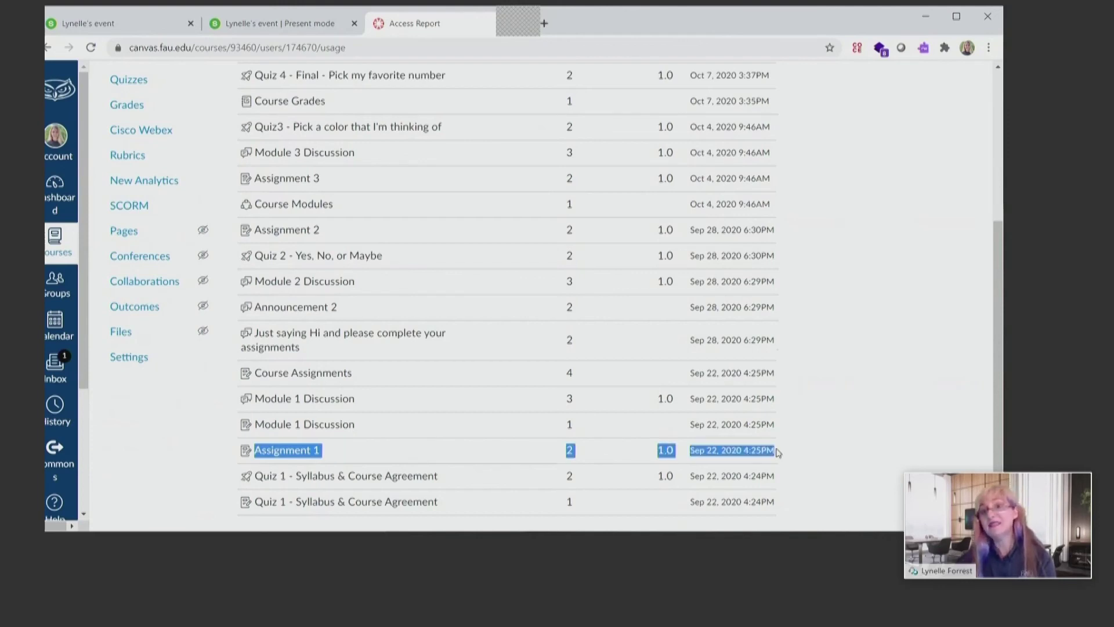
Scroll back to the top of the report and bring up the Slido poll with 7 responses
{"action": "scroll", "coordinate": [802, 425], "scroll_direction": "up", "scroll_amount": 4}
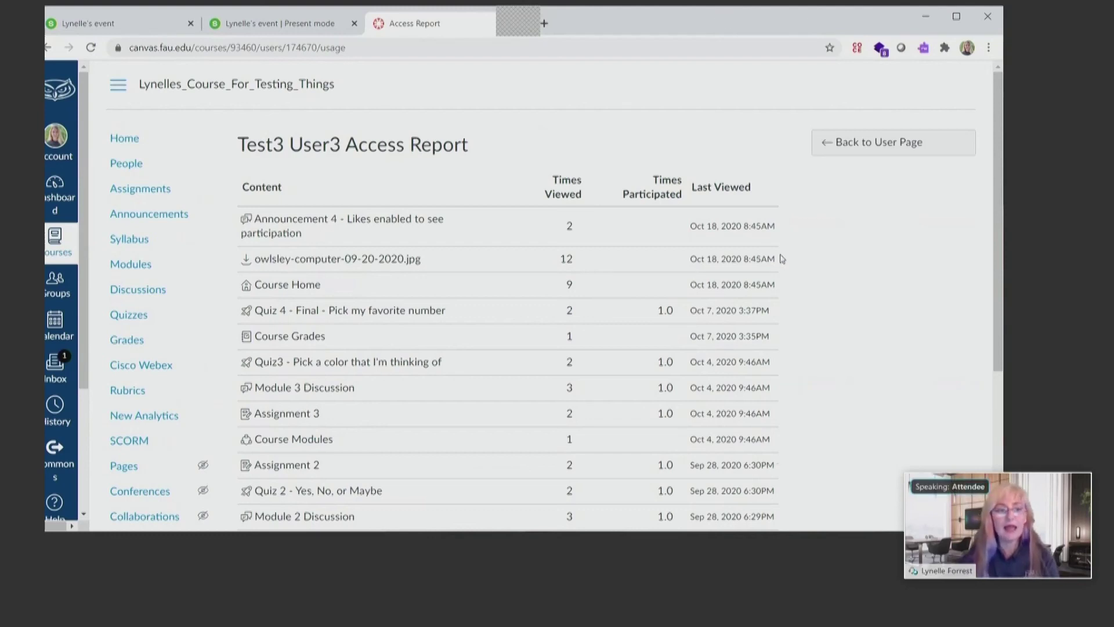
{"action": "scroll", "coordinate": [781, 258], "scroll_direction": "down", "scroll_amount": 4}
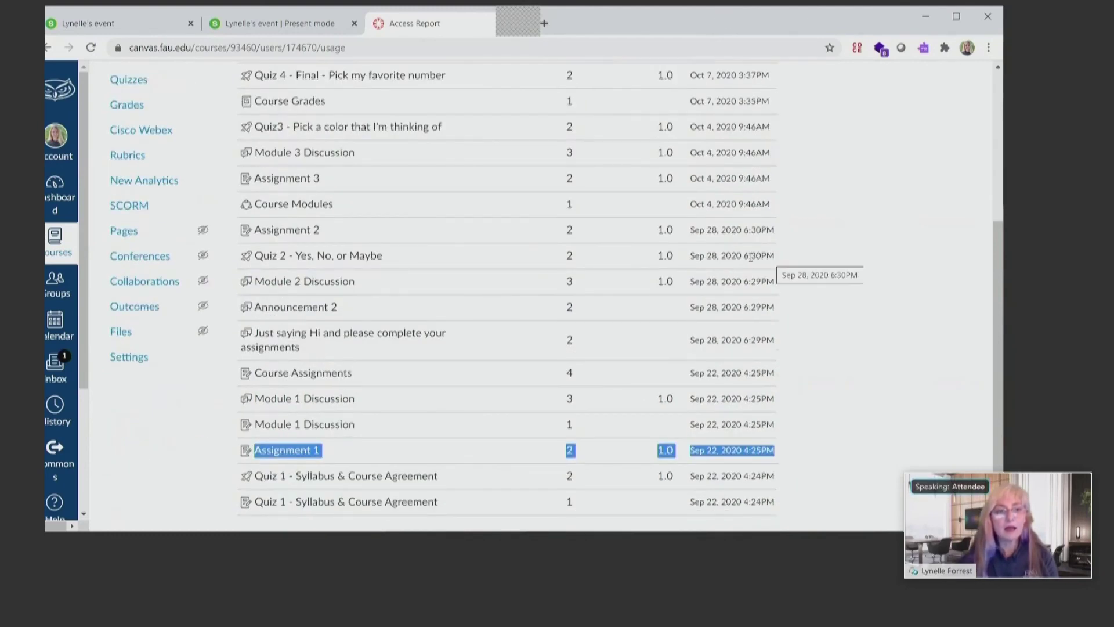
{"action": "scroll", "coordinate": [673, 274], "scroll_direction": "up", "scroll_amount": 3}
{"action": "scroll", "coordinate": [673, 274], "scroll_direction": "up", "scroll_amount": 2}
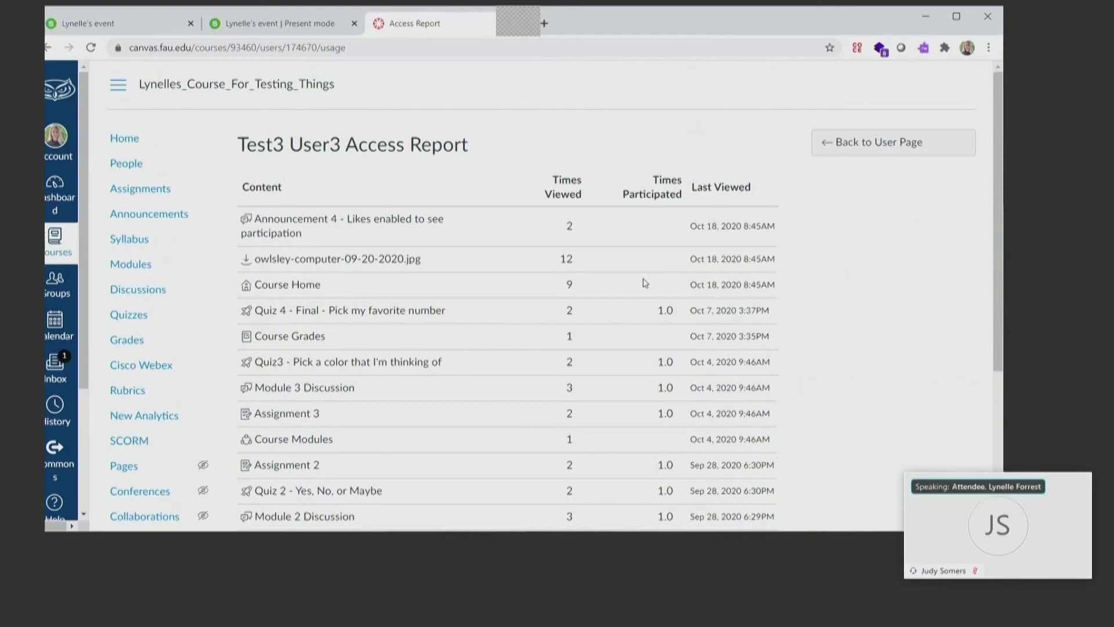
{"action": "key", "text": "alt+Tab"}
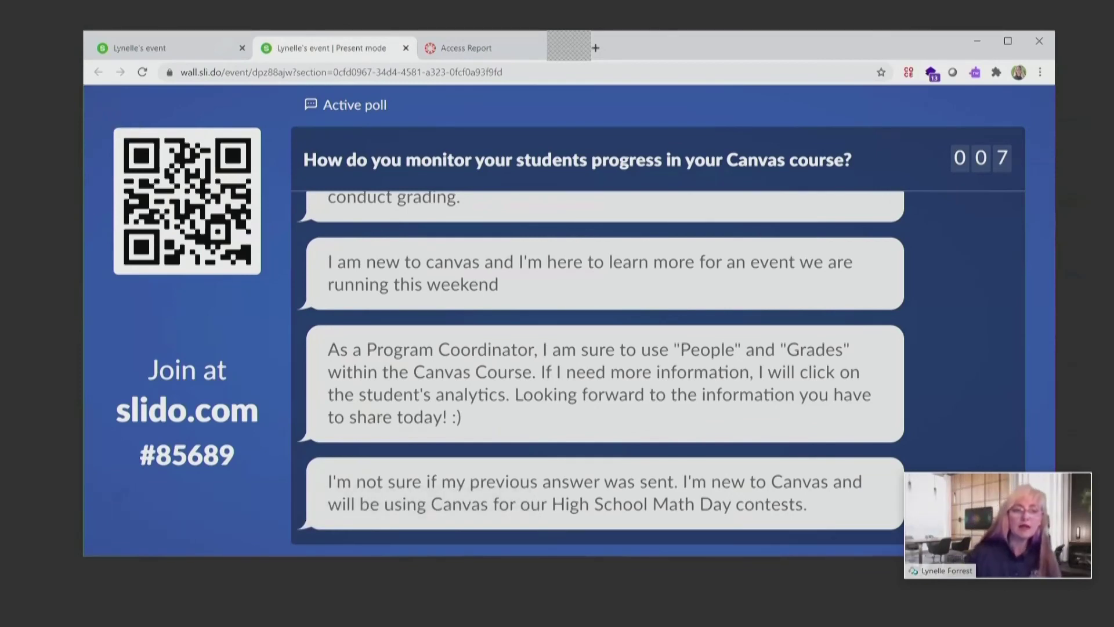
{"action": "mouse_move", "coordinate": [1016, 382]}
{"action": "scroll", "coordinate": [935, 368], "scroll_direction": "down", "scroll_amount": 2}
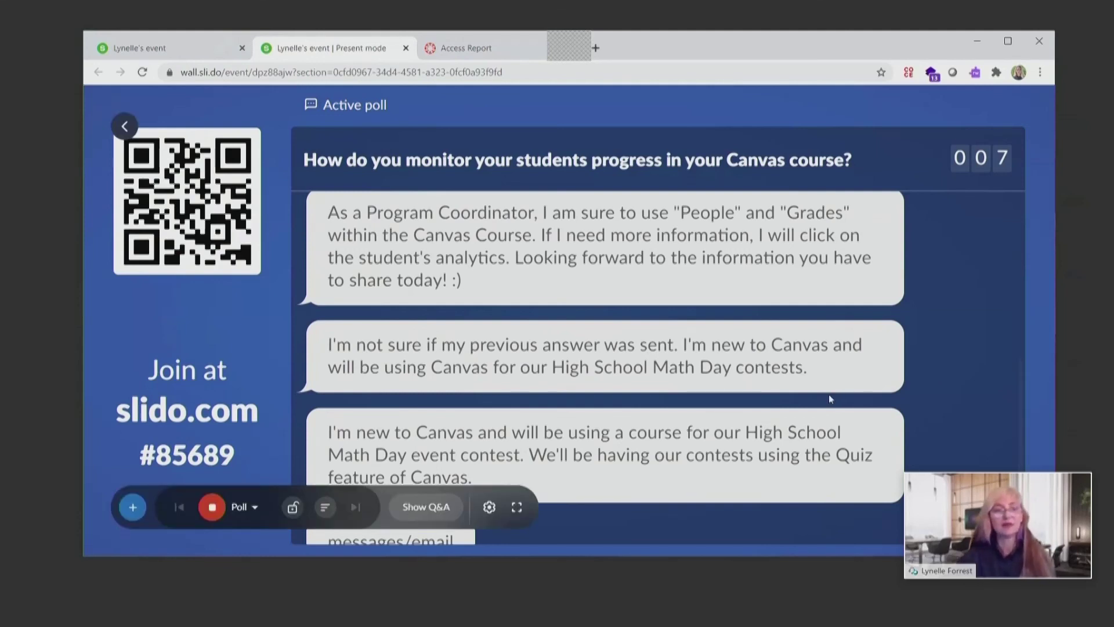
{"action": "scroll", "coordinate": [828, 395], "scroll_direction": "down", "scroll_amount": 1}
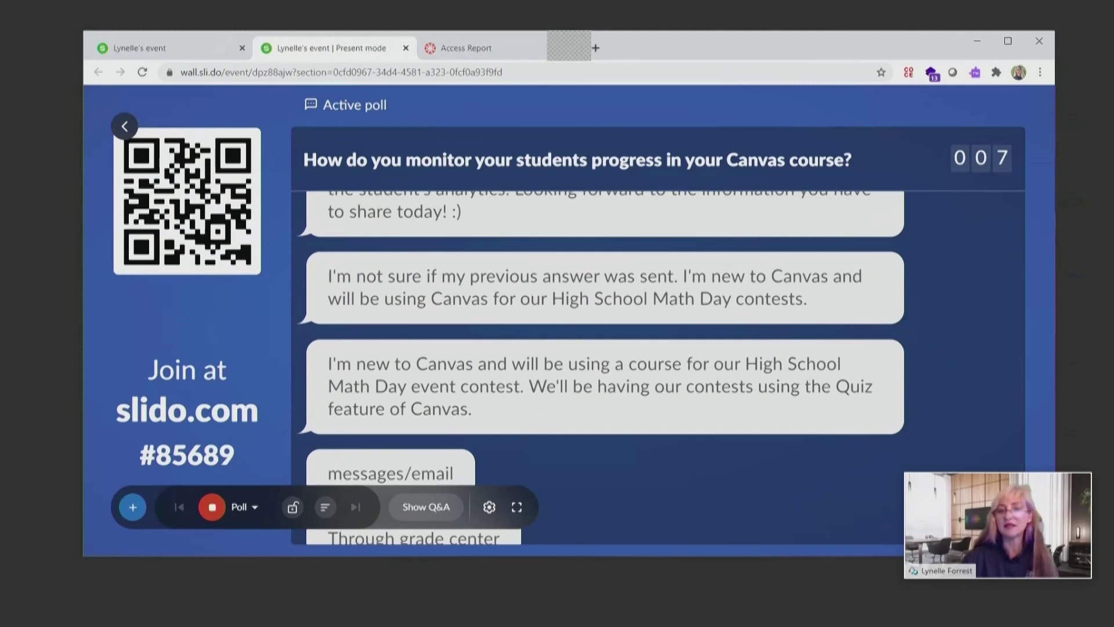
{"action": "scroll", "coordinate": [829, 396], "scroll_direction": "up", "scroll_amount": 5}
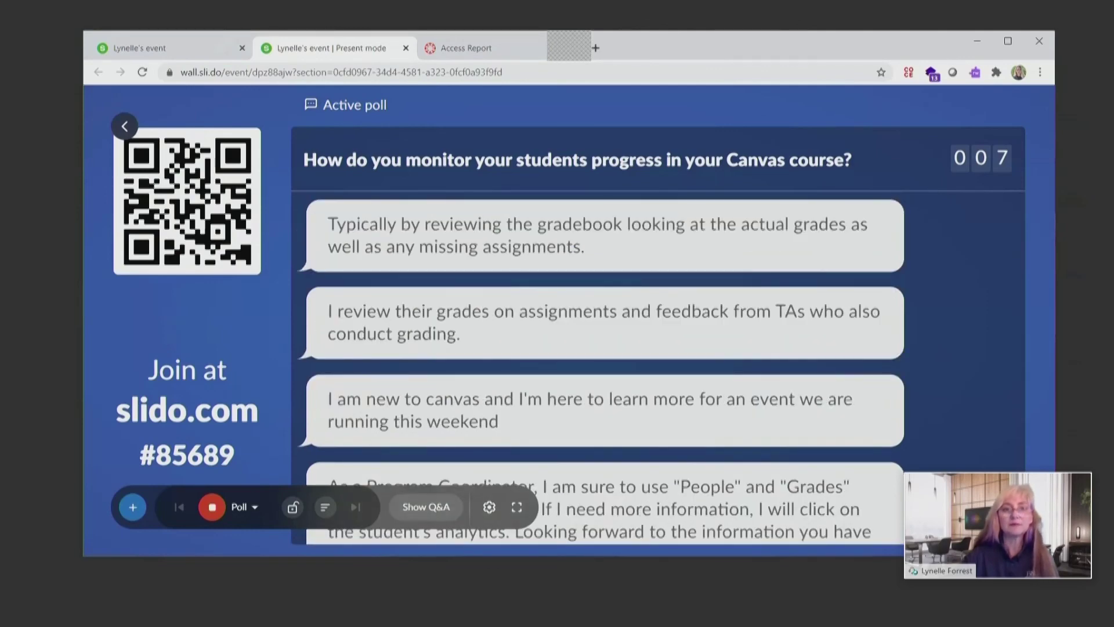
{"action": "scroll", "coordinate": [829, 398], "scroll_direction": "down", "scroll_amount": 2}
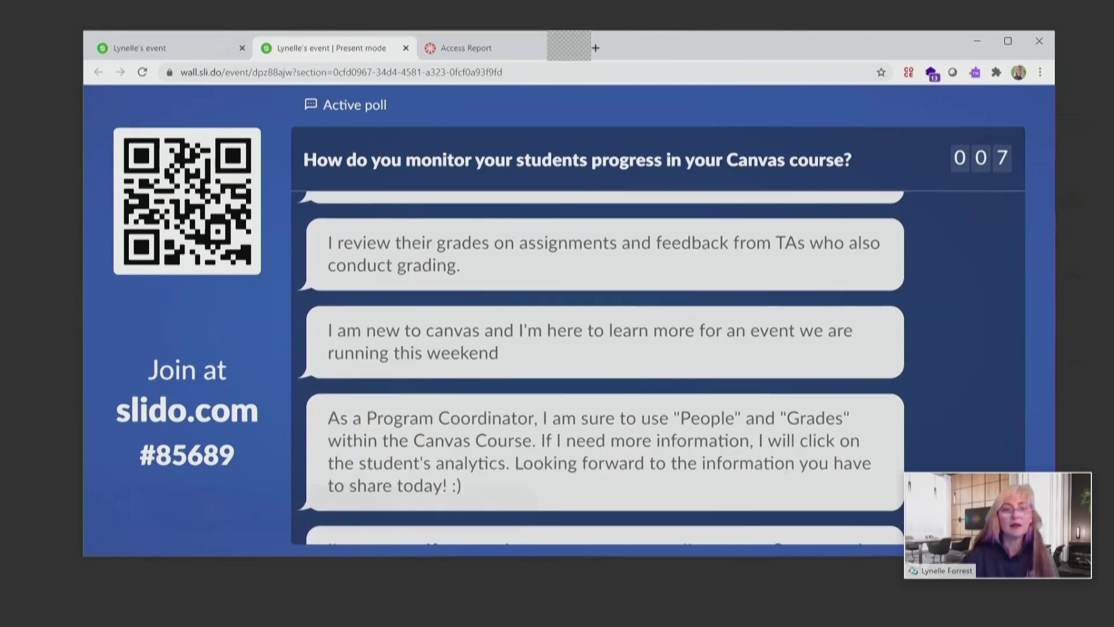
{"action": "scroll", "coordinate": [828, 398], "scroll_direction": "up", "scroll_amount": 2}
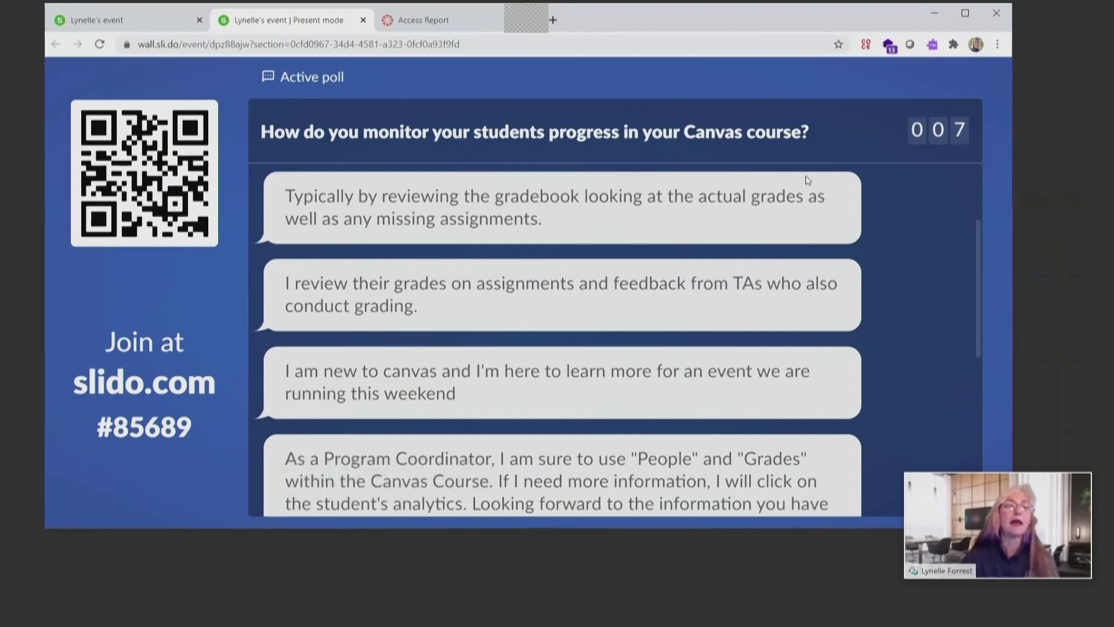
{"action": "mouse_move", "coordinate": [594, 53]}
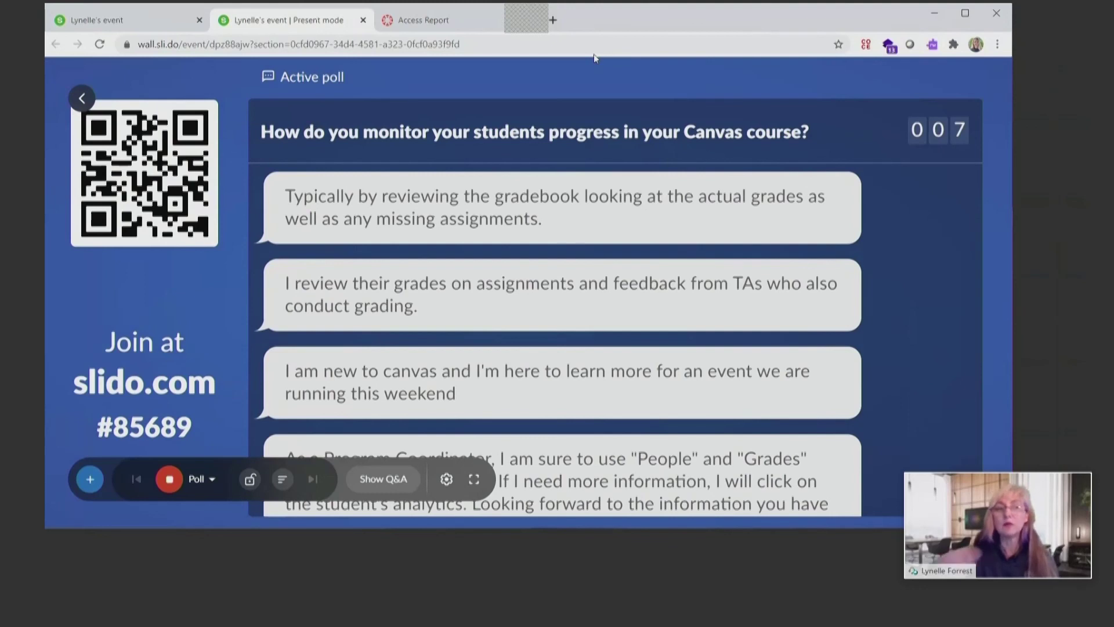